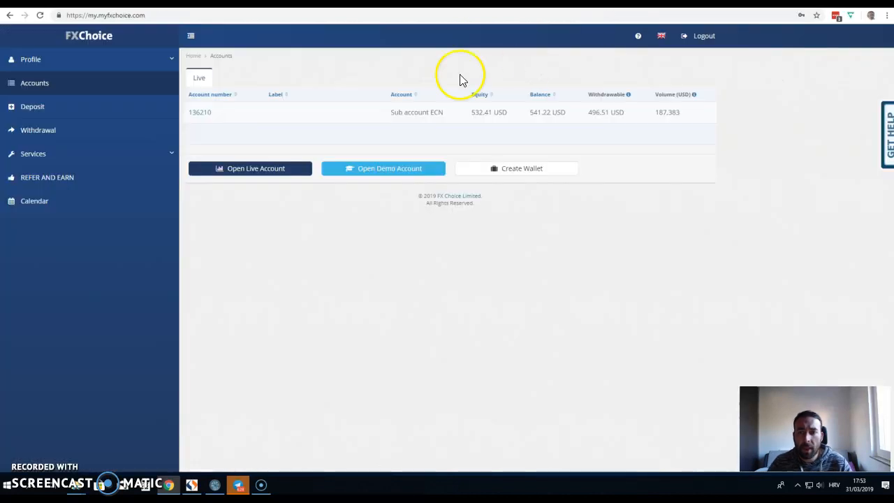
Step: Open the FXChoice live sub-account's details, select its account number, and move to Myfxbook
left_click(202, 111)
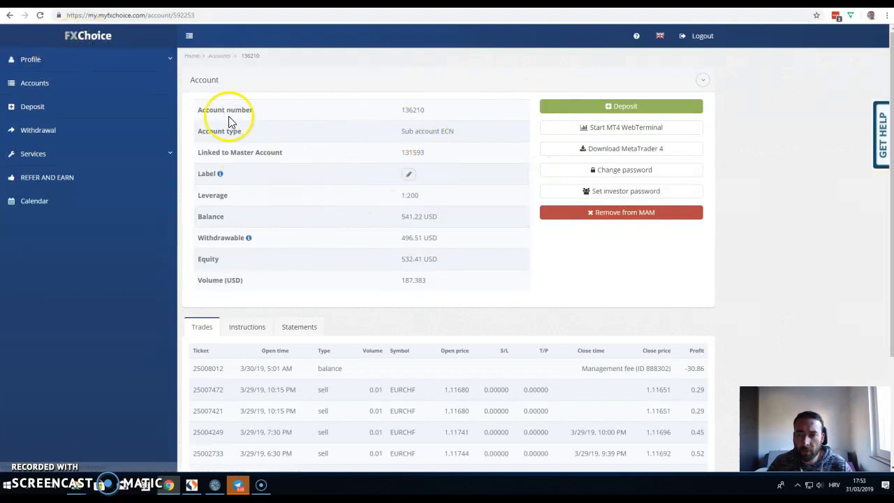
left_click(61, 86)
left_click(201, 114)
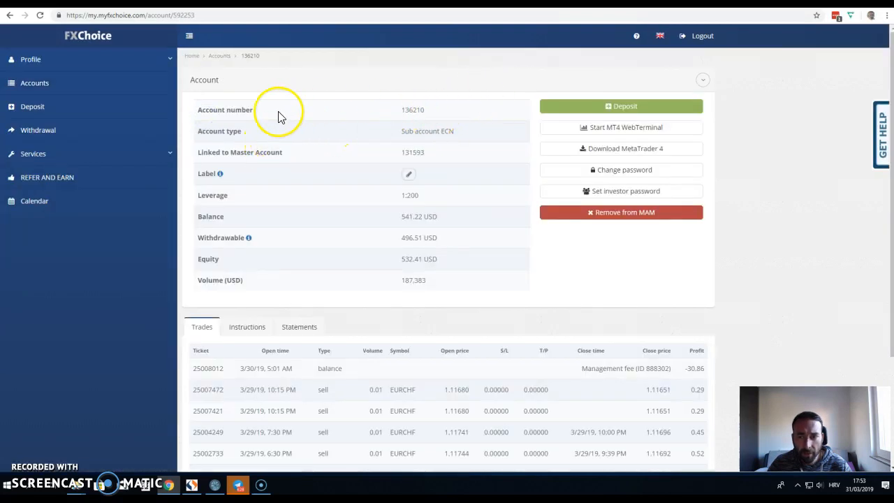
left_click_drag(399, 112, 433, 116)
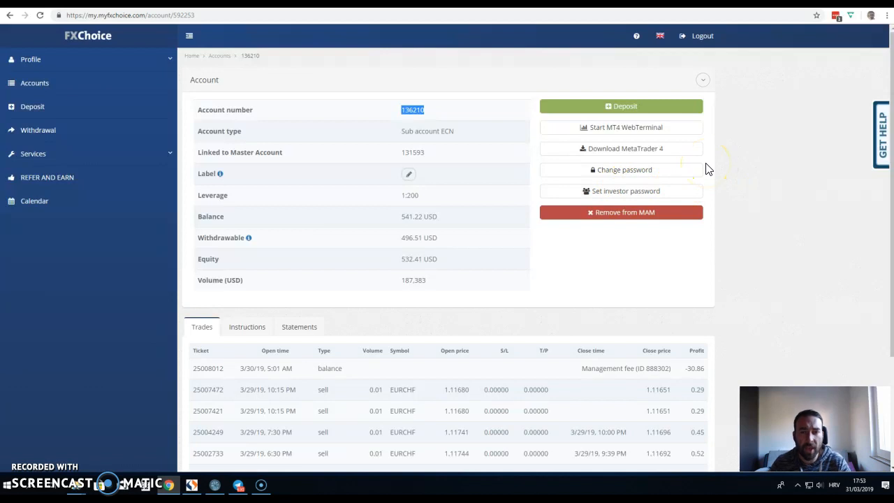
left_click(702, 4)
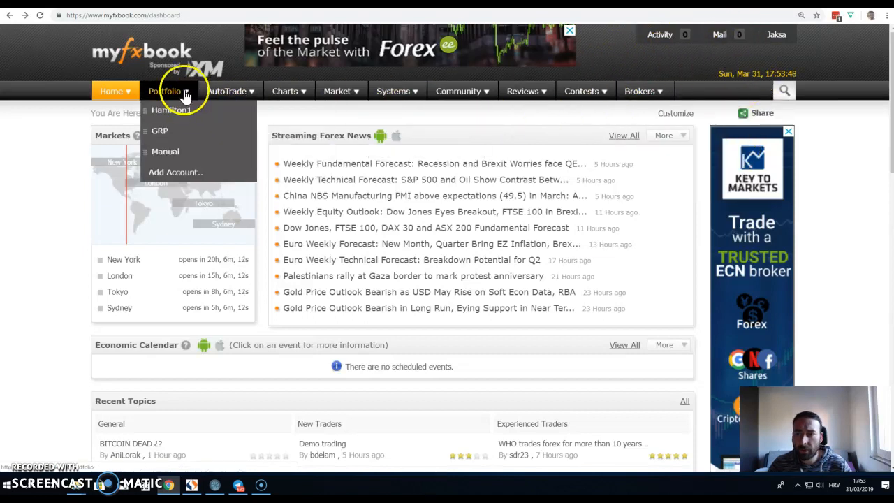
Step: Start a new account from Portfolio > Add Account with platform MetaTrader4 (Auto Update), entering its name
mouse_move(171, 87)
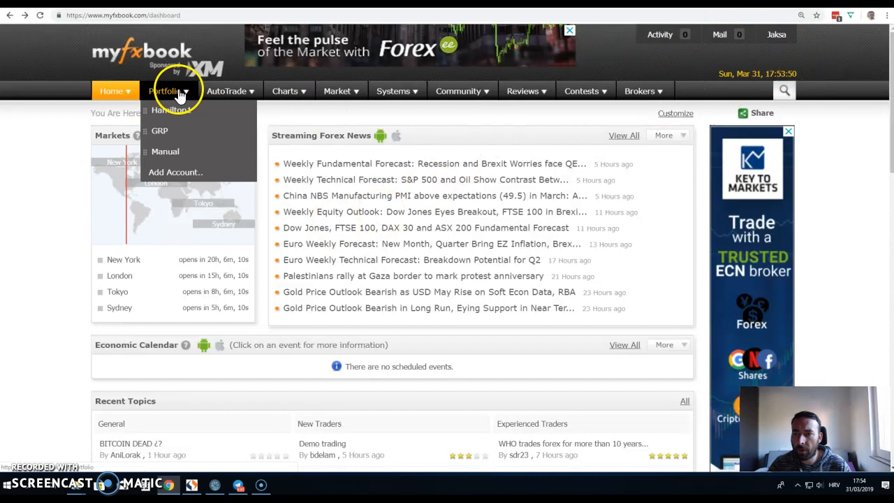
left_click(173, 173)
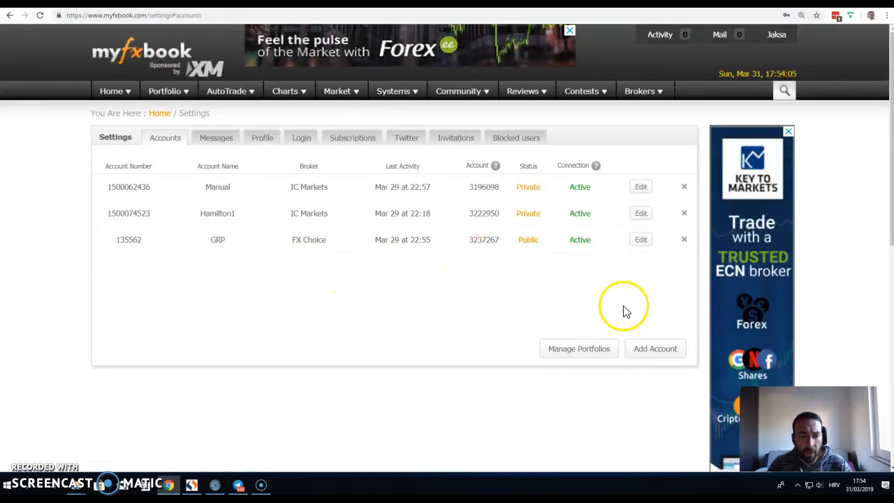
left_click(655, 353)
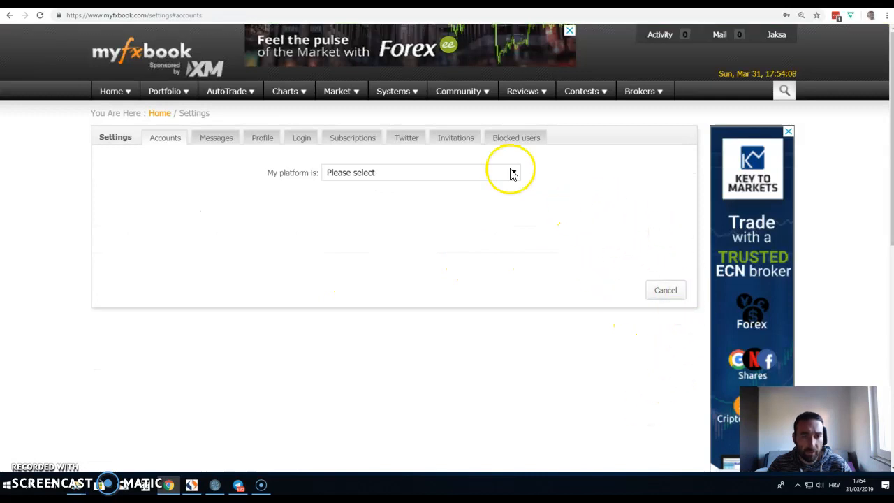
left_click(501, 173)
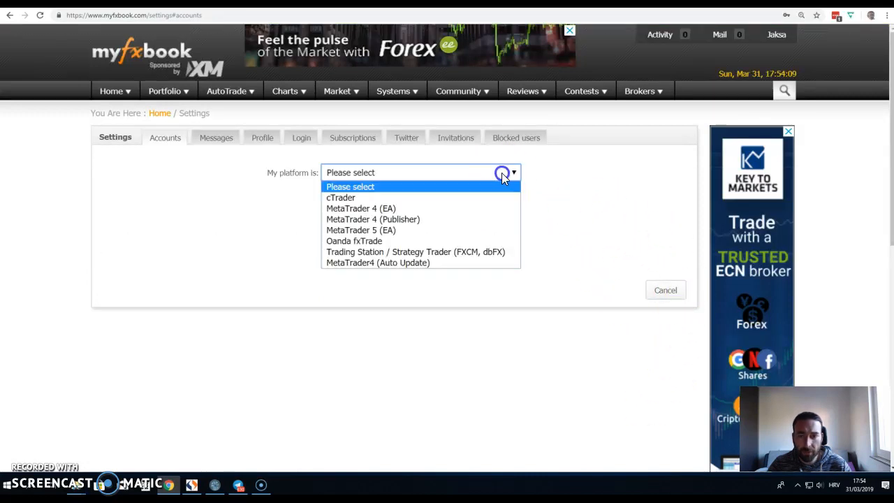
left_click(374, 263)
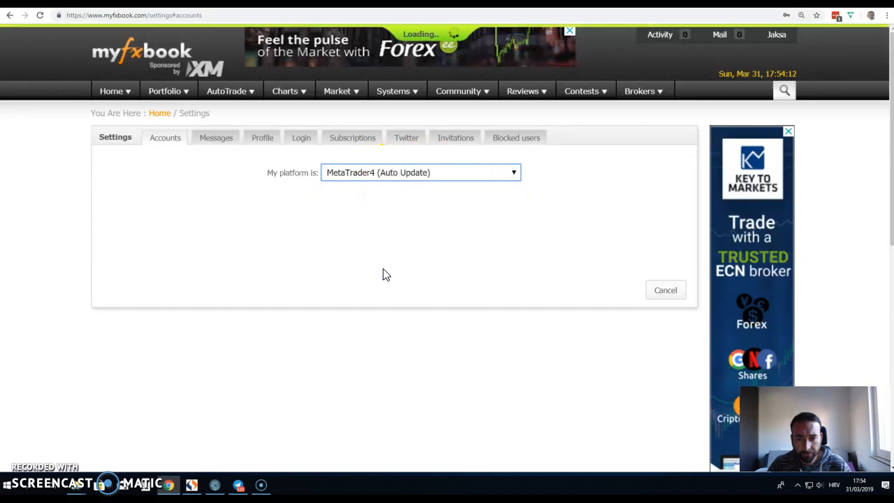
left_click(453, 255)
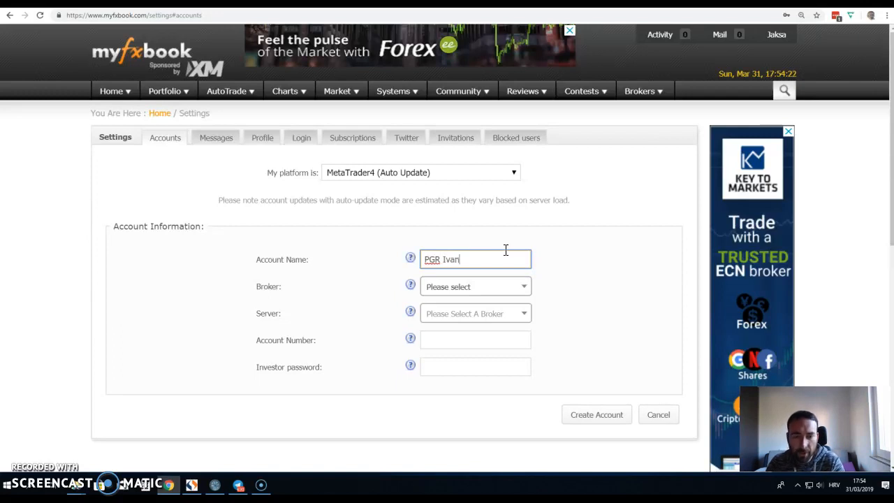
Step: Search 'fx ch' and set the broker to FX Choice with server FXChoice-Pro Live
left_click(472, 293)
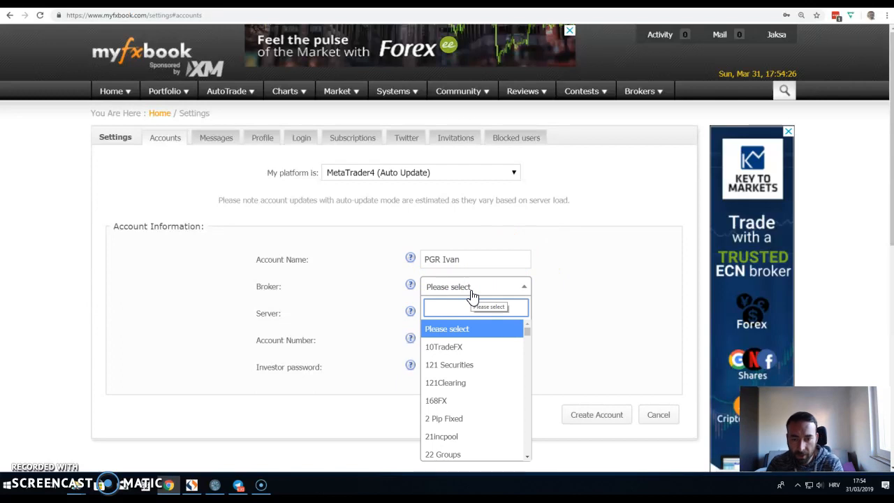
type("fx ch")
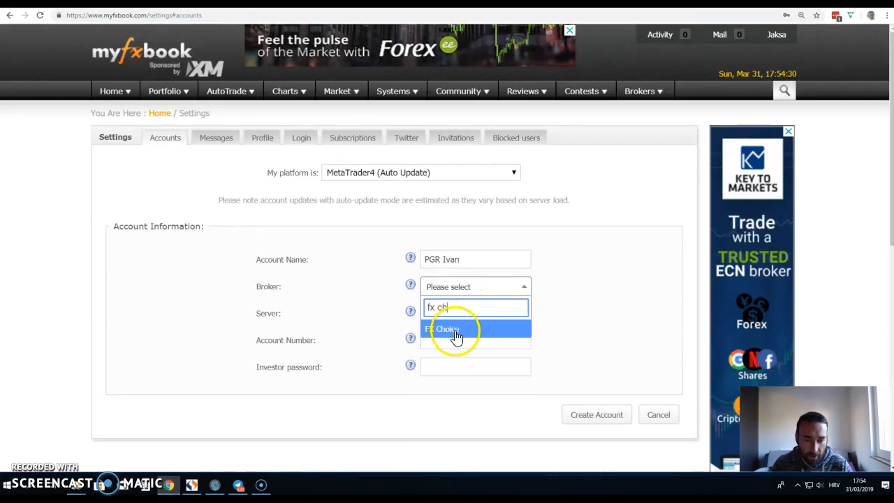
left_click(453, 329)
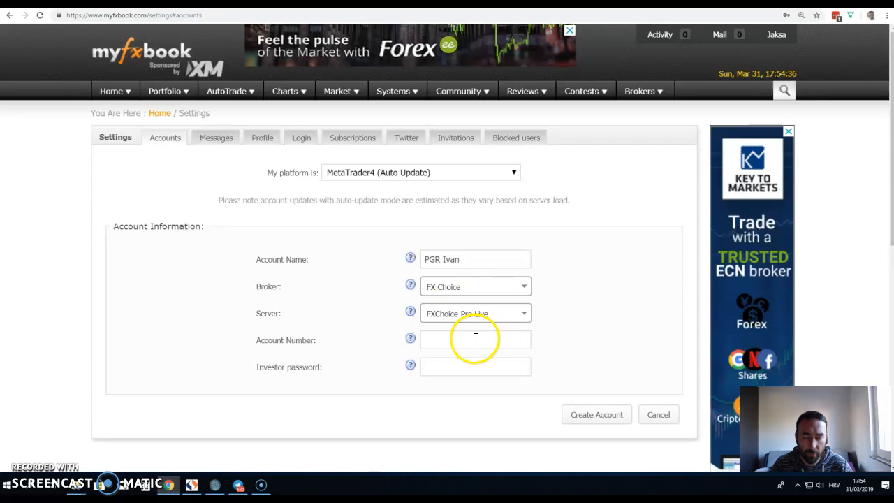
left_click(472, 346)
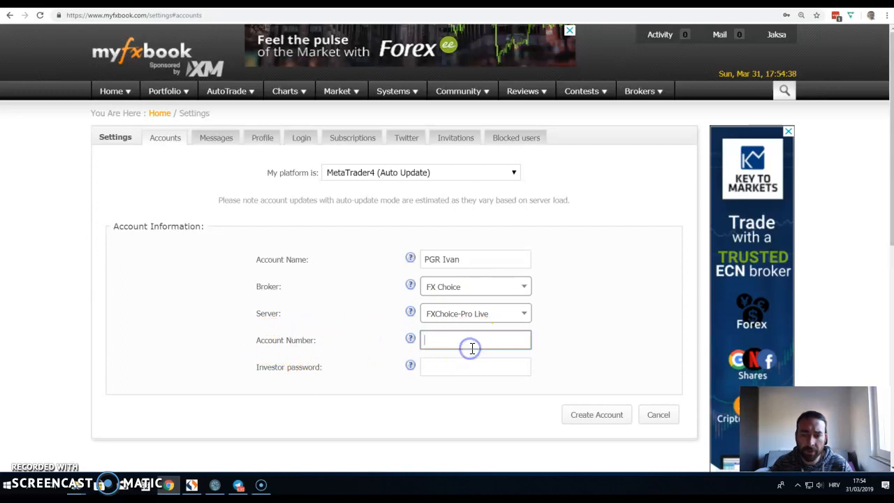
left_click(594, 3)
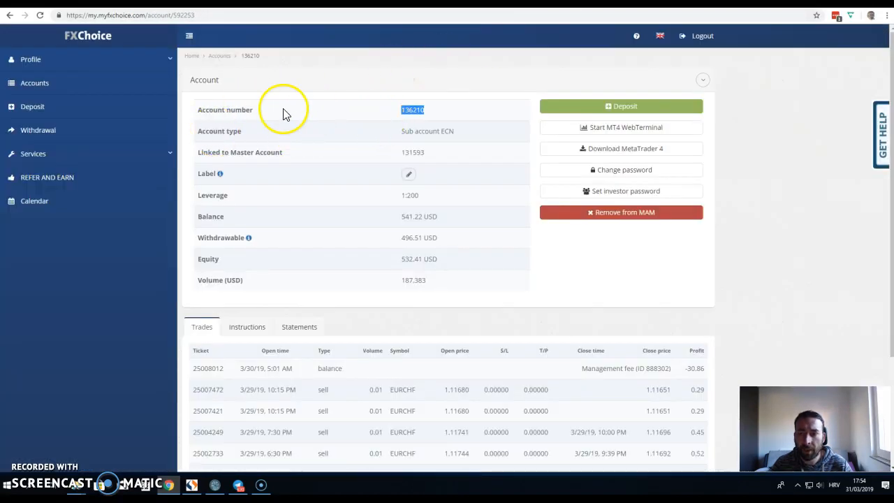
Step: Copy the FXChoice account number and paste it into Myfxbook's Account Number field
right_click(402, 116)
left_click(435, 121)
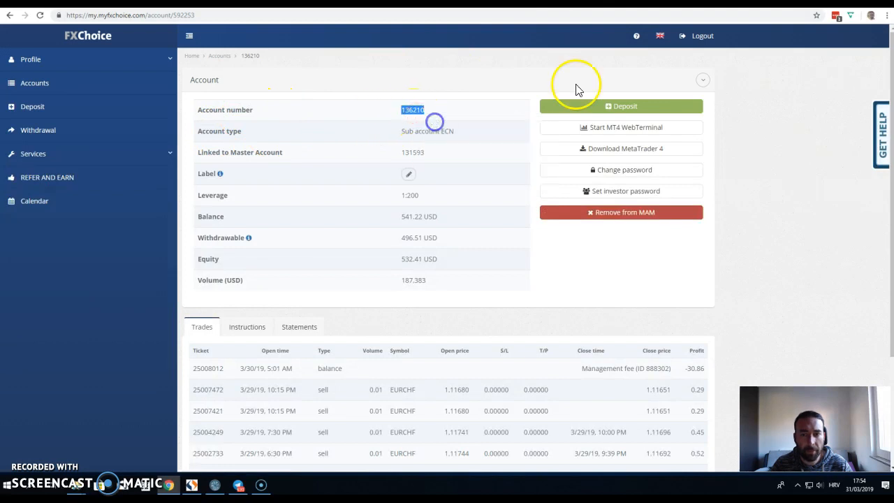
left_click(594, 4)
key("ctrl+v")
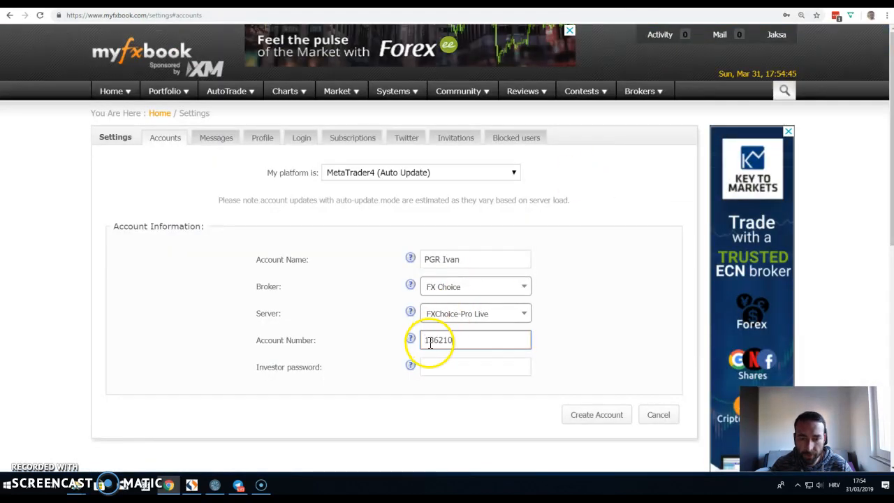
Step: Delete the leading spaces in front of the pasted account number
left_click(429, 341)
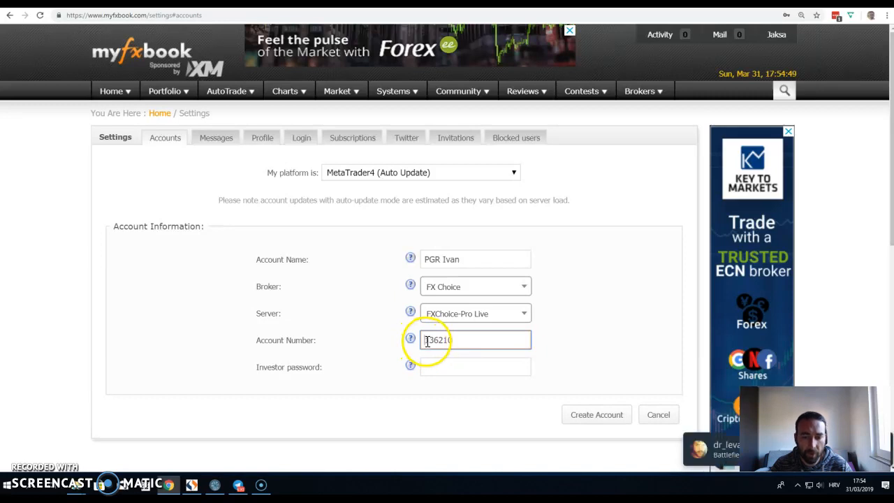
left_click(425, 340)
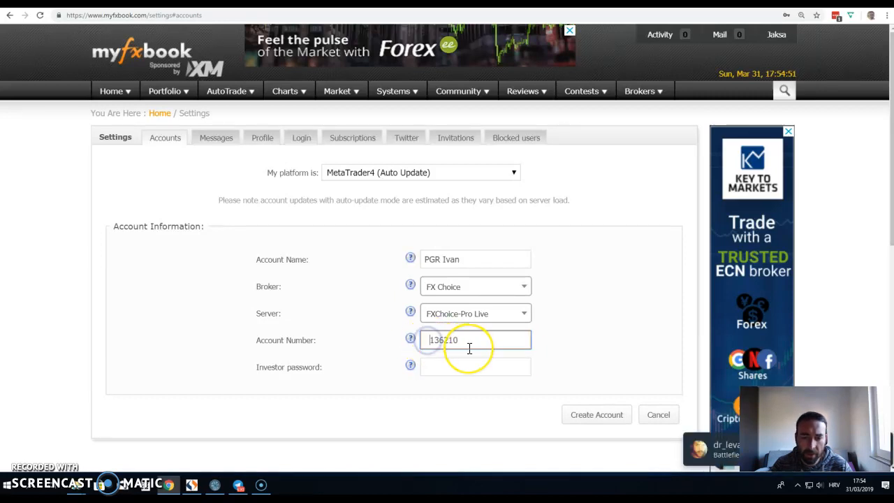
key("BackSpace")
key("BackSpace")
key("BackSpace")
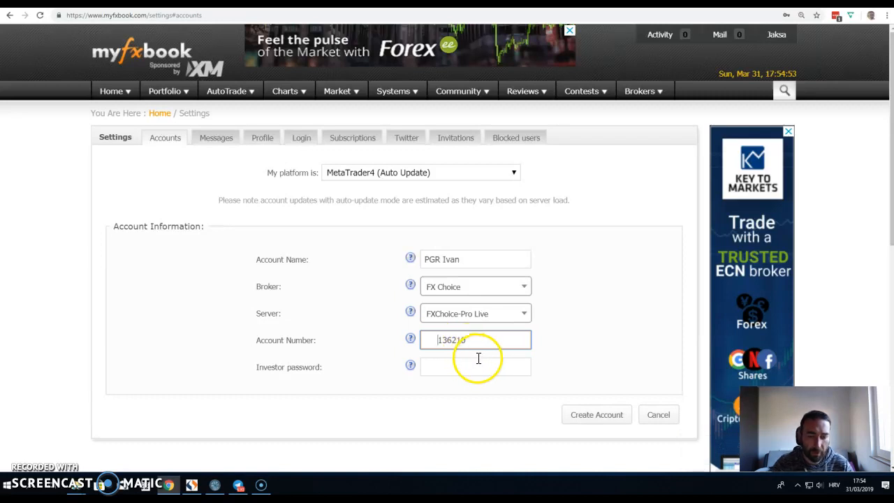
key("BackSpace")
key("BackSpace")
key("BackSpace")
left_click(459, 340)
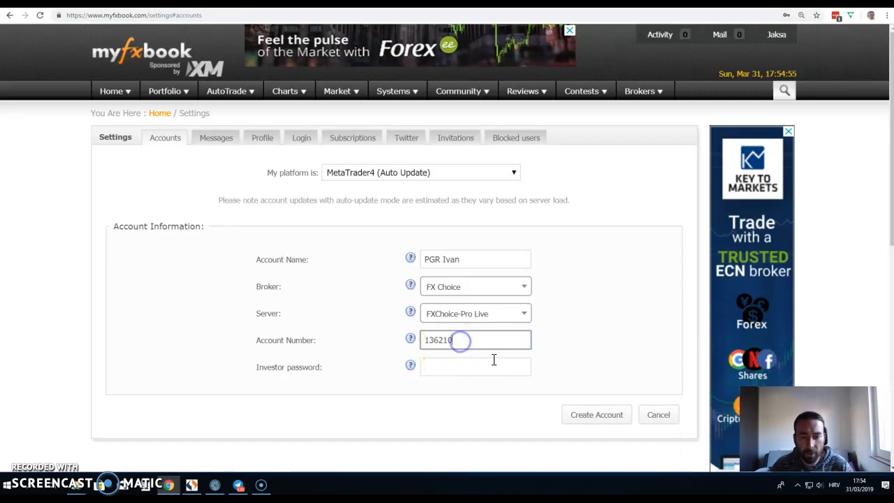
left_click_drag(260, 367, 328, 367)
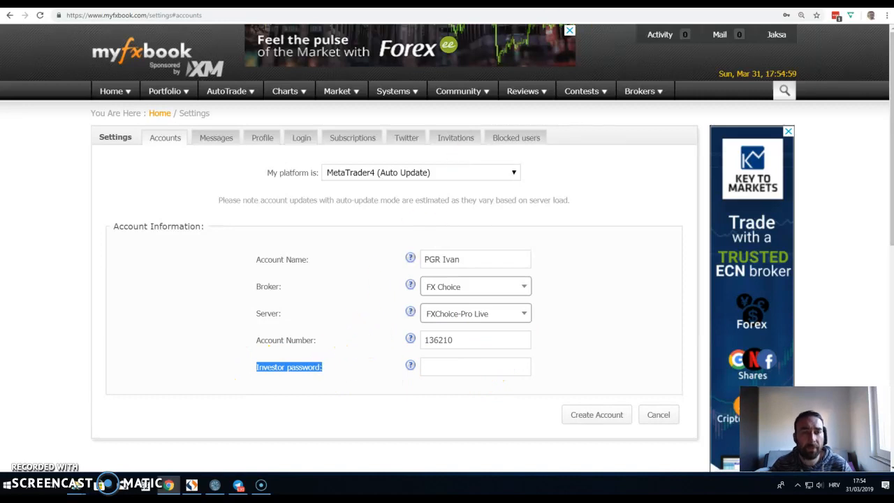
left_click(628, 3)
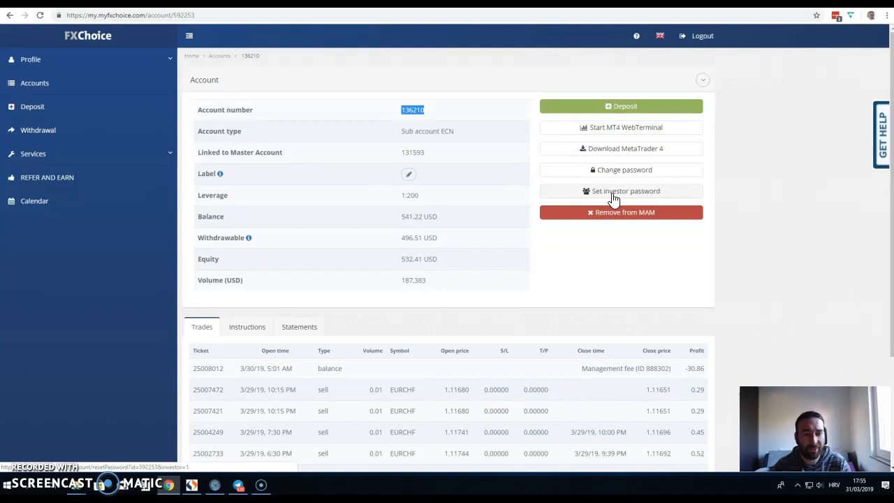
Step: Open the investor password setup and clear both prefilled password fields
left_click(612, 197)
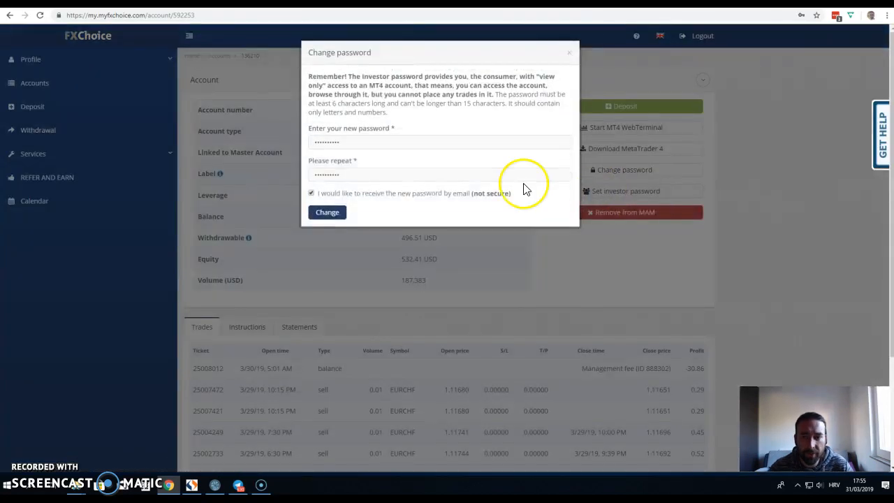
left_click_drag(365, 140, 309, 148)
key("BackSpace")
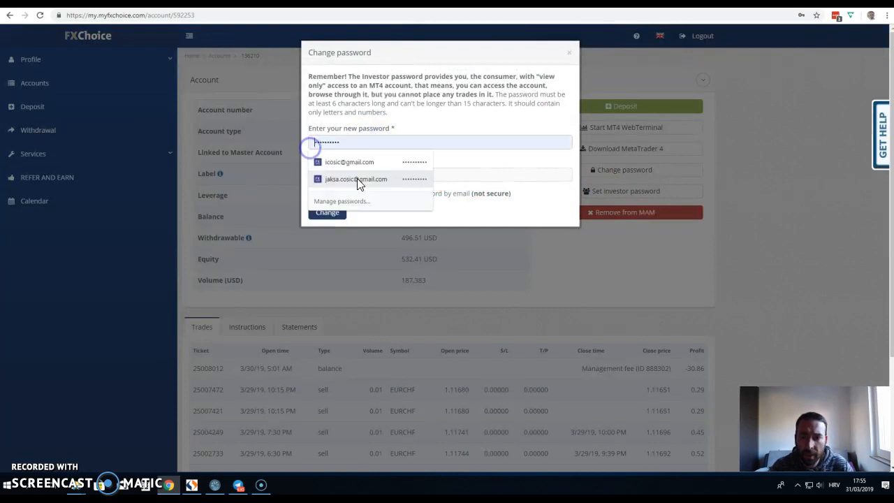
left_click(438, 132)
double_click(383, 173)
key("BackSpace")
left_click(427, 157)
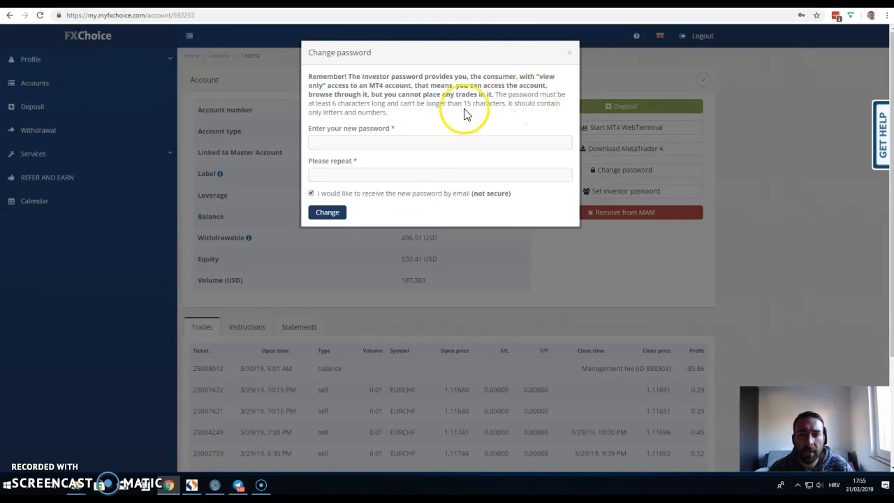
left_click_drag(332, 104, 356, 103)
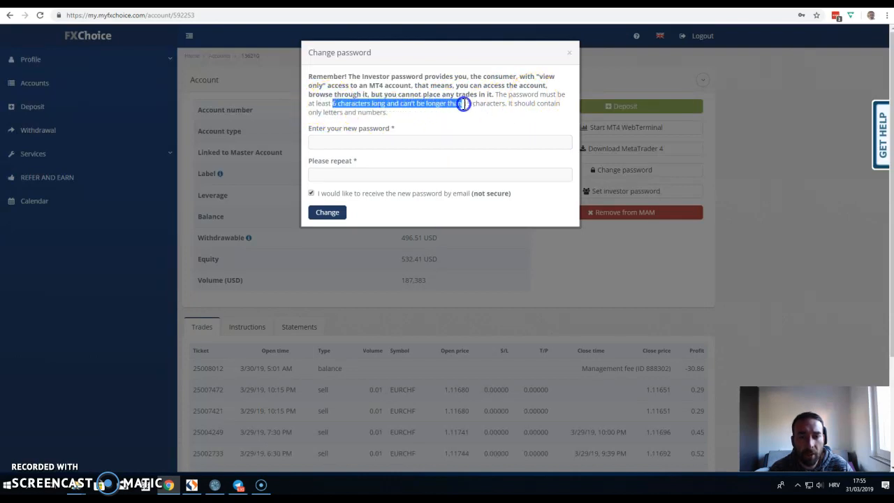
left_click_drag(487, 103, 493, 104)
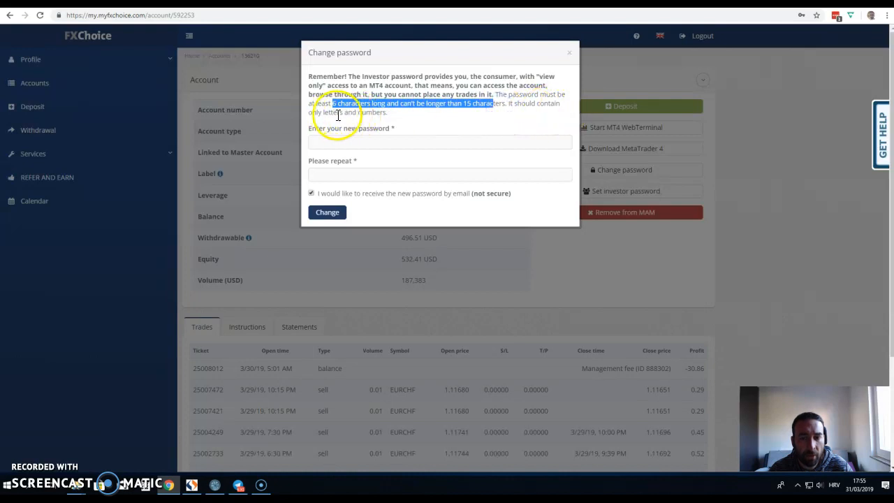
Step: Enter the new investor password, submit the change, and decline the browser's update-password prompts
left_click(423, 143)
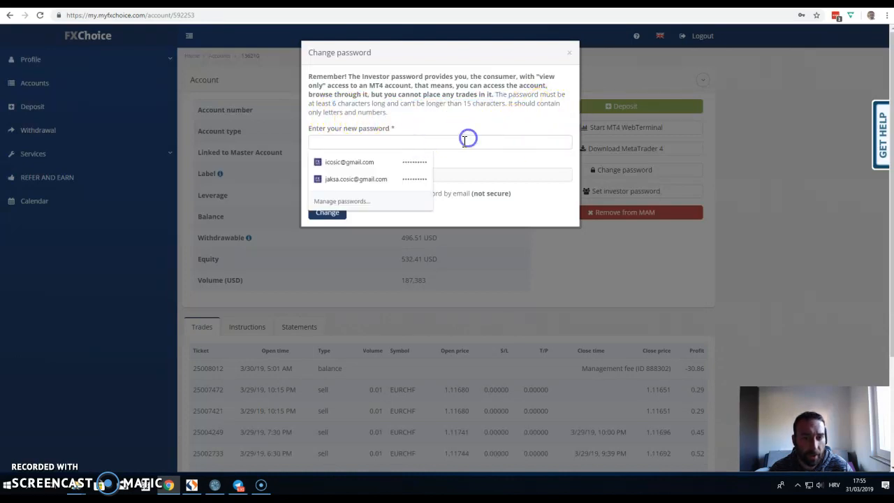
type("a")
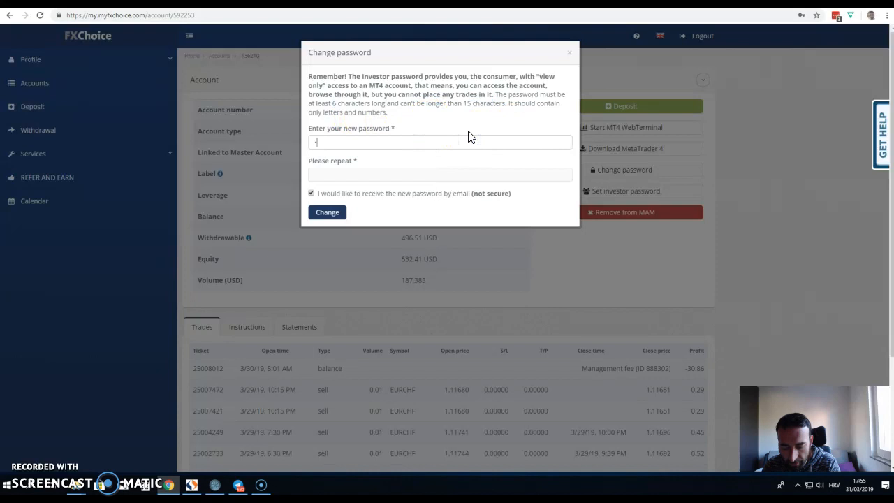
type("a")
key("BackSpace")
key("BackSpace")
type("a")
key("BackSpace")
type("a")
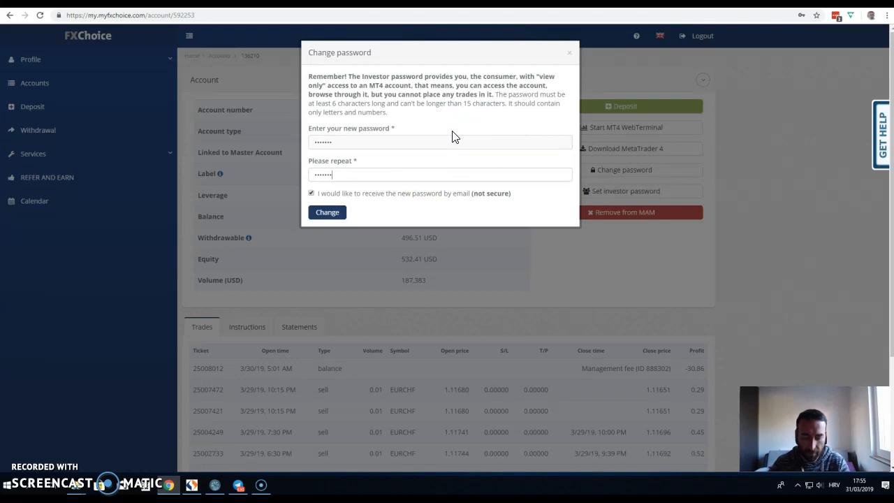
left_click(330, 215)
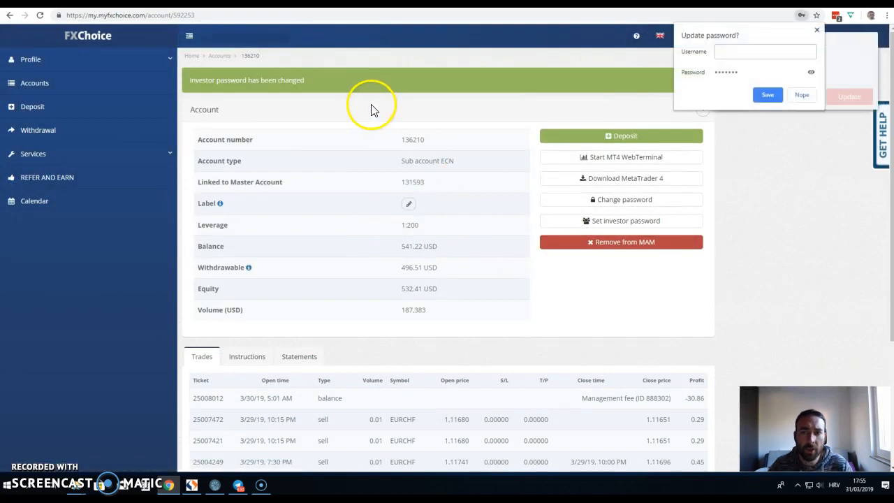
left_click(816, 30)
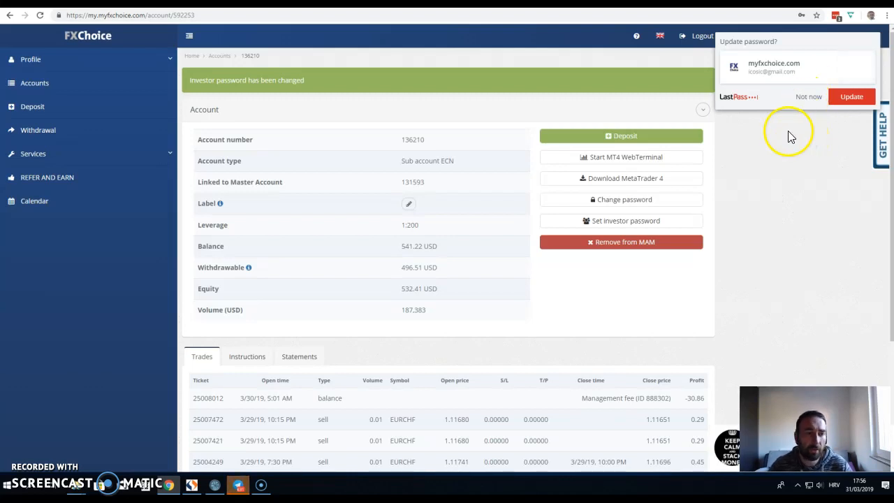
left_click(809, 98)
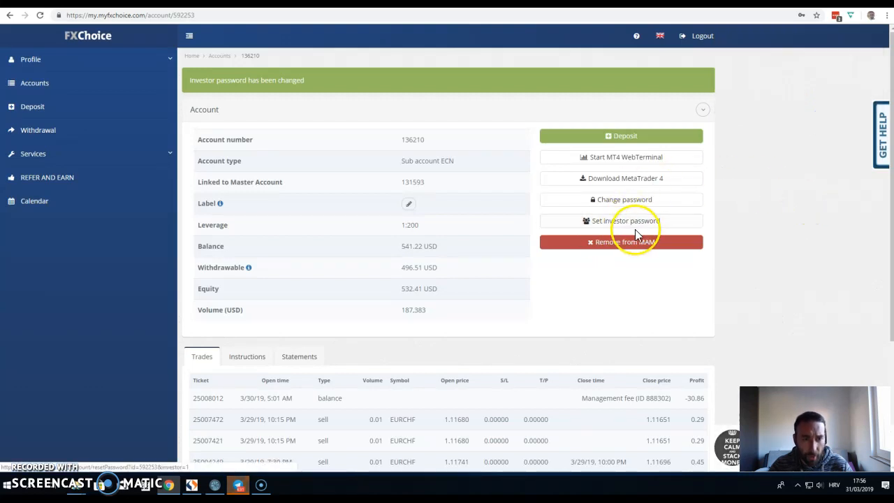
Step: Fill in the investor password on Myfxbook's form and create the FX Choice account
left_click(742, 3)
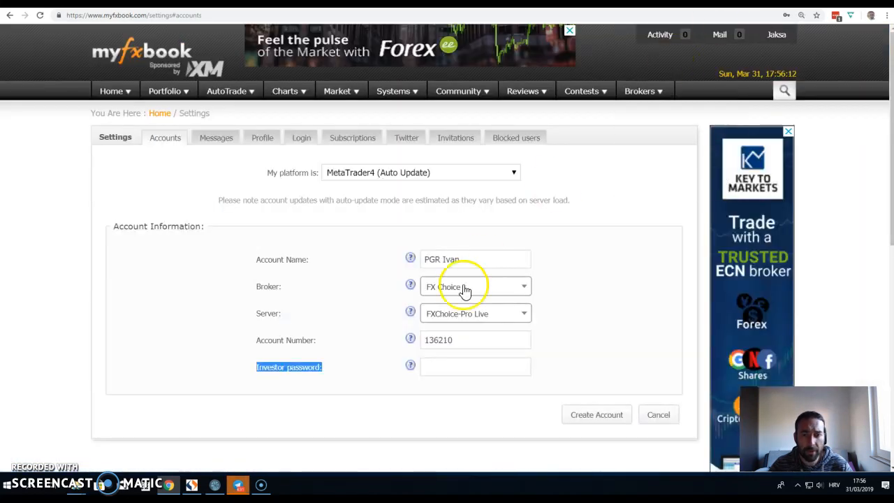
left_click(436, 367)
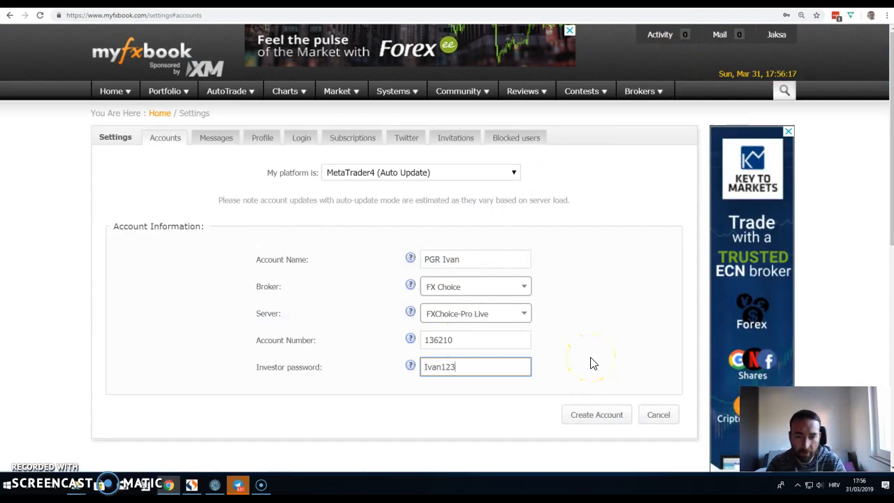
double_click(449, 365)
left_click(604, 416)
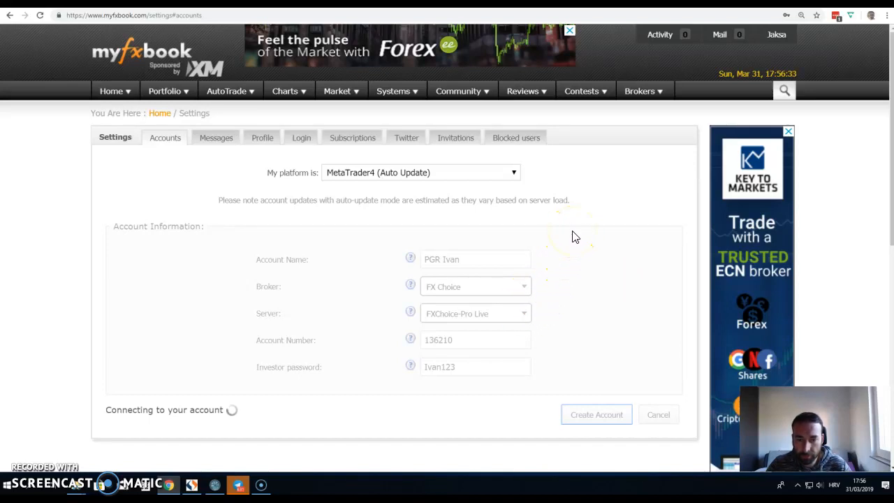
scroll(573, 237, "down", 1)
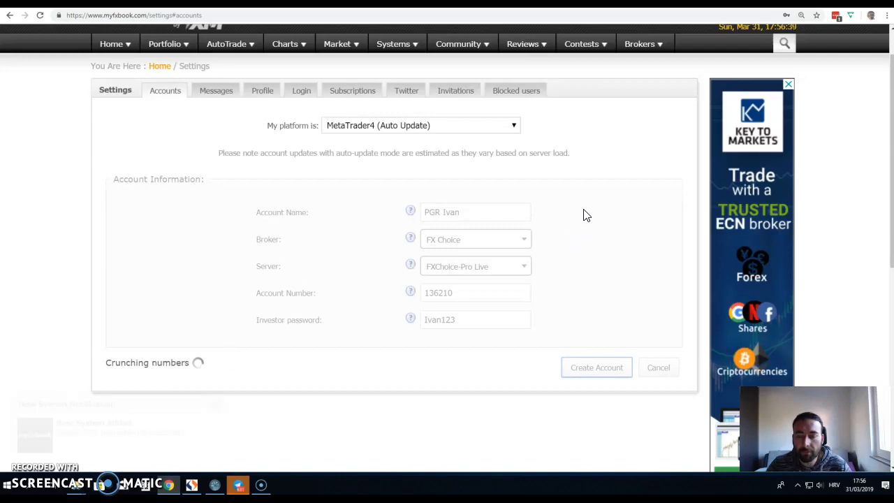
Step: Delete the newly added FX Choice account from the Accounts list, confirming with Yes
left_click(215, 406)
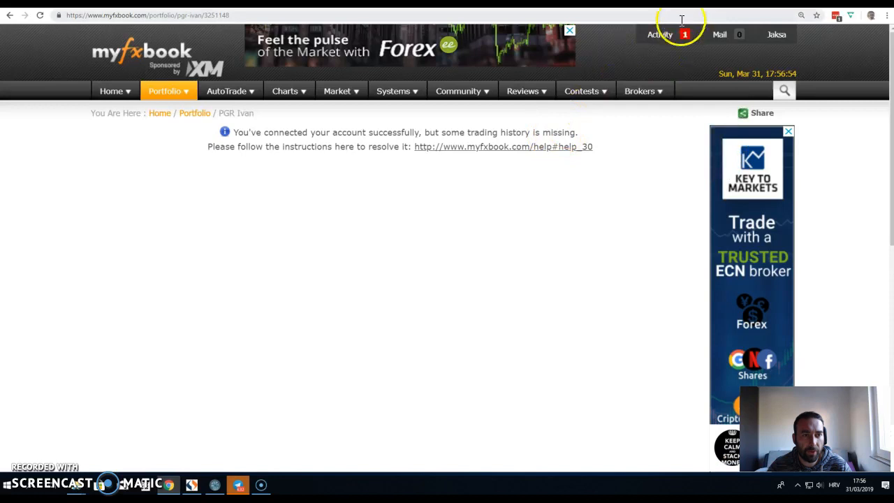
mouse_move(171, 92)
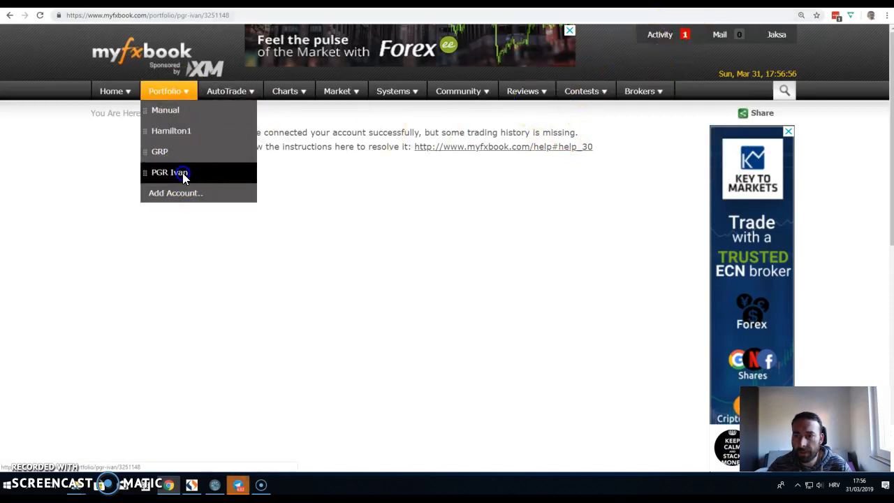
left_click(181, 173)
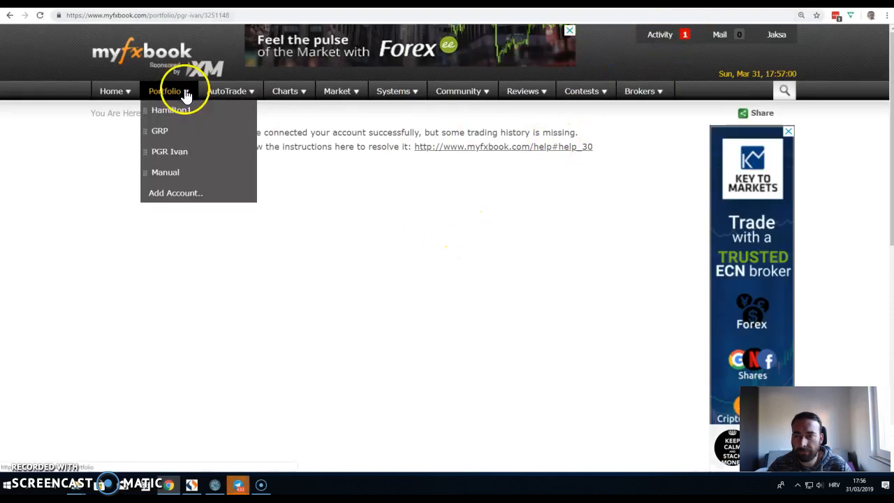
left_click(179, 193)
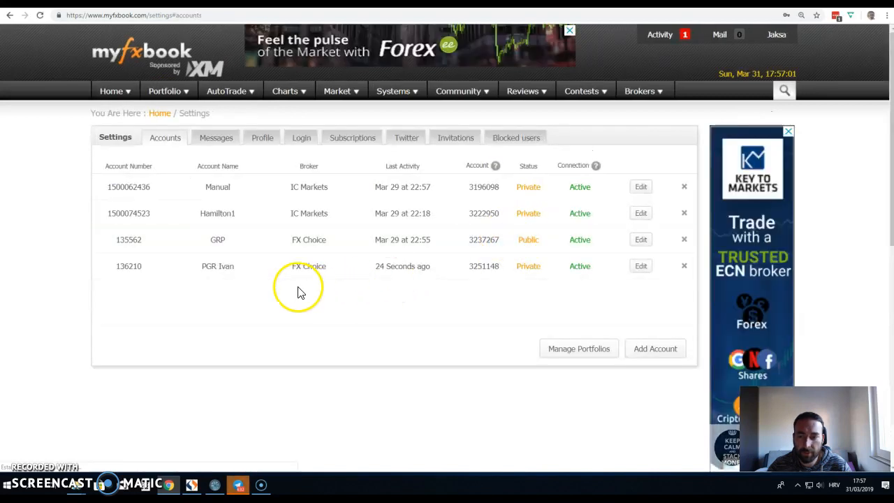
left_click(685, 266)
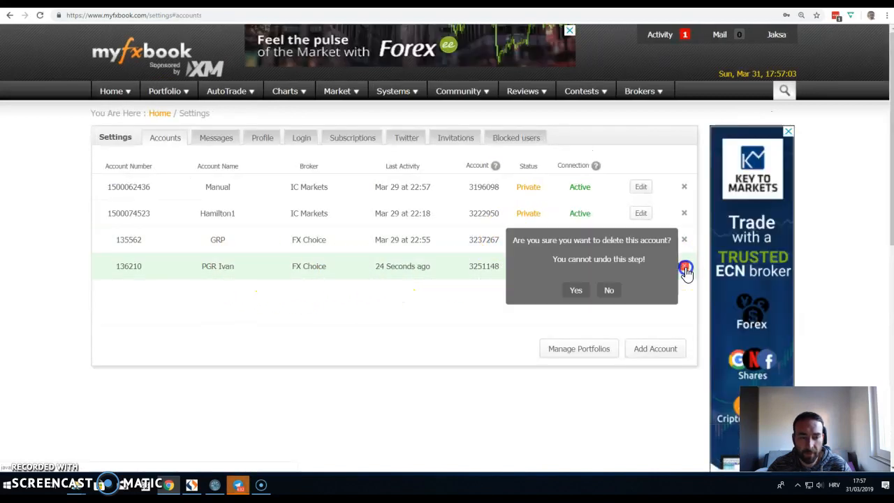
left_click(578, 293)
Step: Start a MetaTrader4 (Auto Update) account, enter its name, and choose broker FX Choice via 'fx c'
left_click(650, 350)
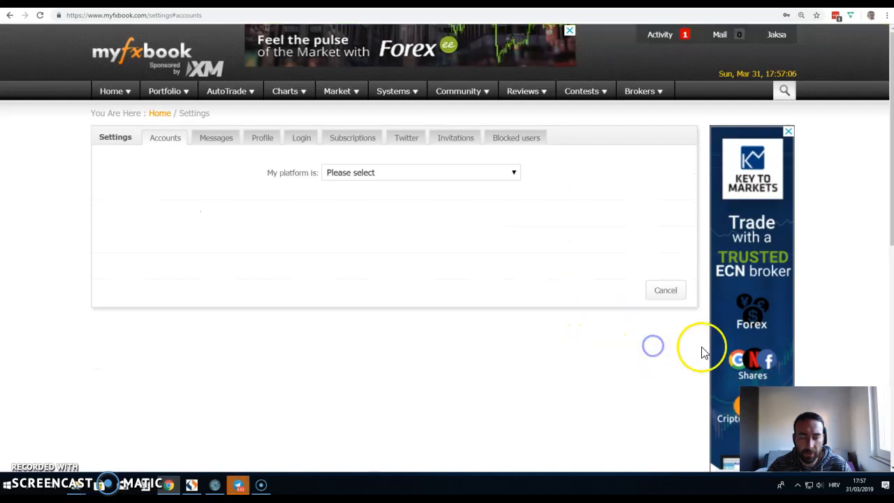
left_click(473, 172)
left_click(390, 263)
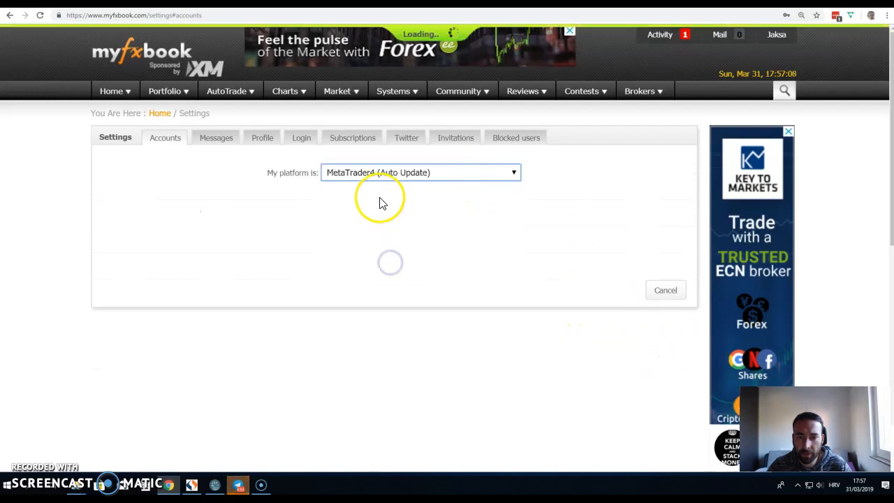
left_click(454, 257)
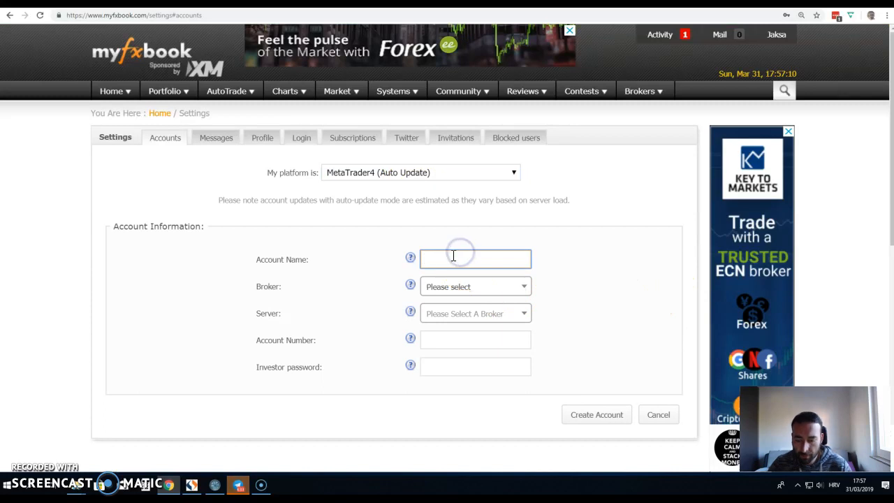
type("pgr ivan")
left_click(450, 288)
type("fx c")
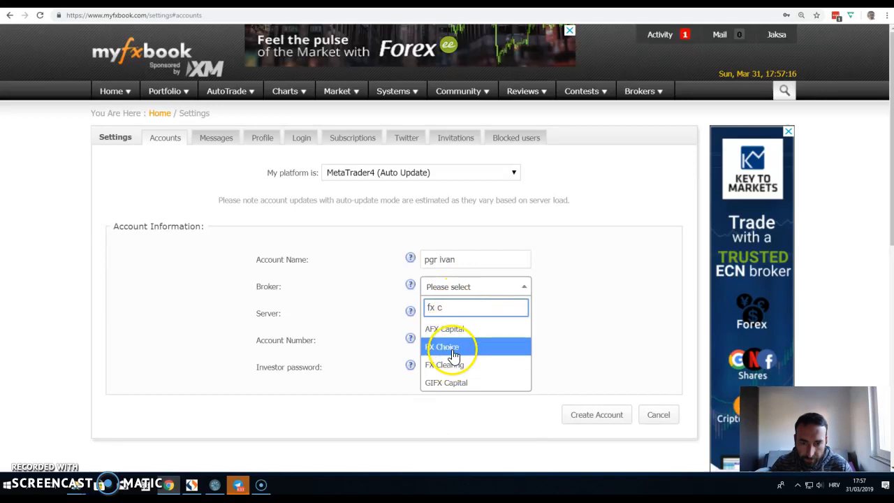
left_click(452, 349)
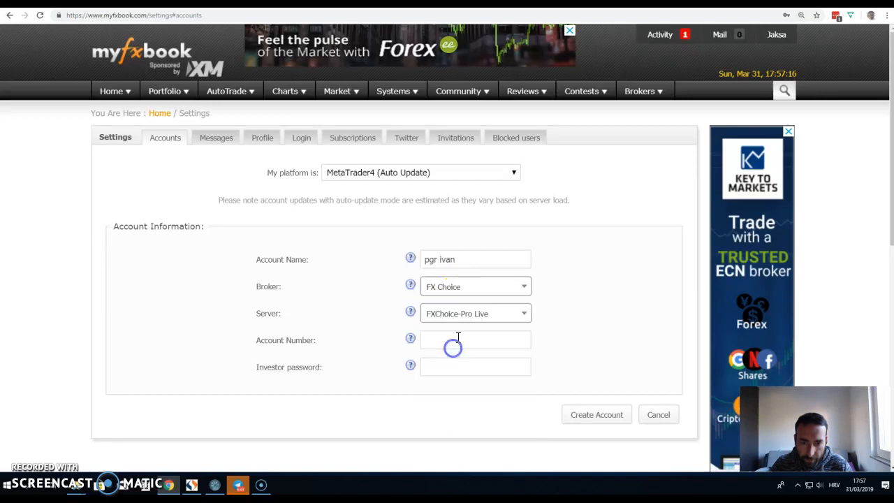
Step: Copy the FXChoice sub-account number into Myfxbook's Account Number field
left_click(585, 3)
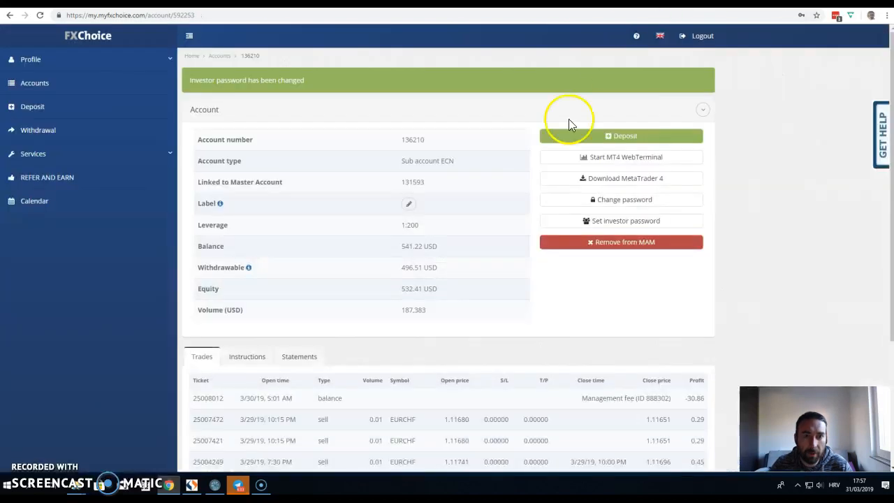
left_click(414, 101)
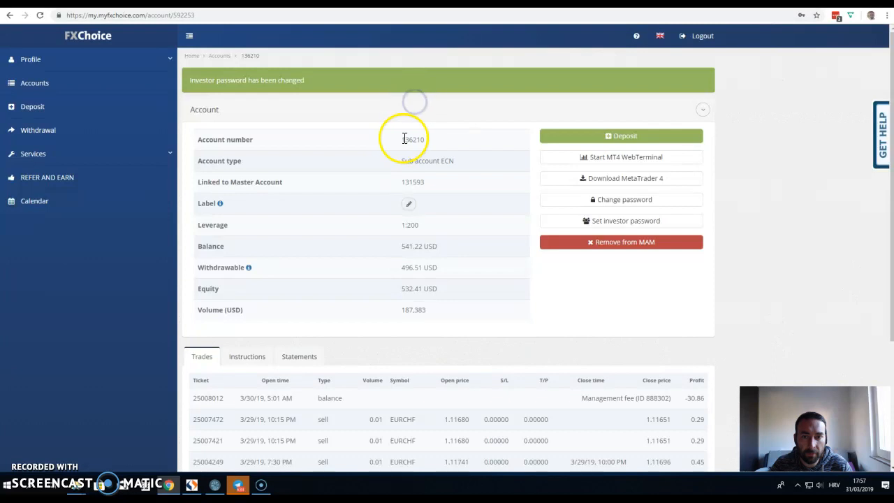
left_click_drag(424, 139, 435, 148)
key("ctrl+c")
left_click(391, 3)
key("ctrl+v")
left_click(454, 362)
Step: Create the account and clear the desktop notifications once it's successfully processed
mouse_move(619, 102)
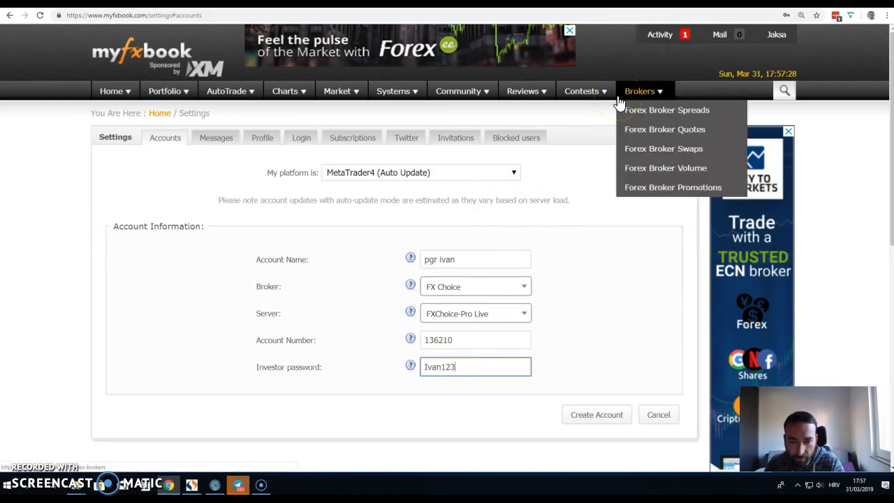
left_click(592, 418)
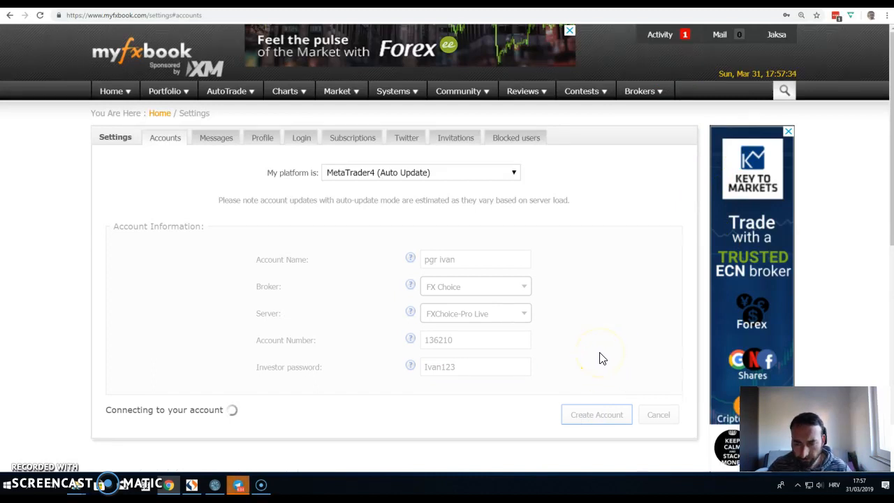
left_click(798, 487)
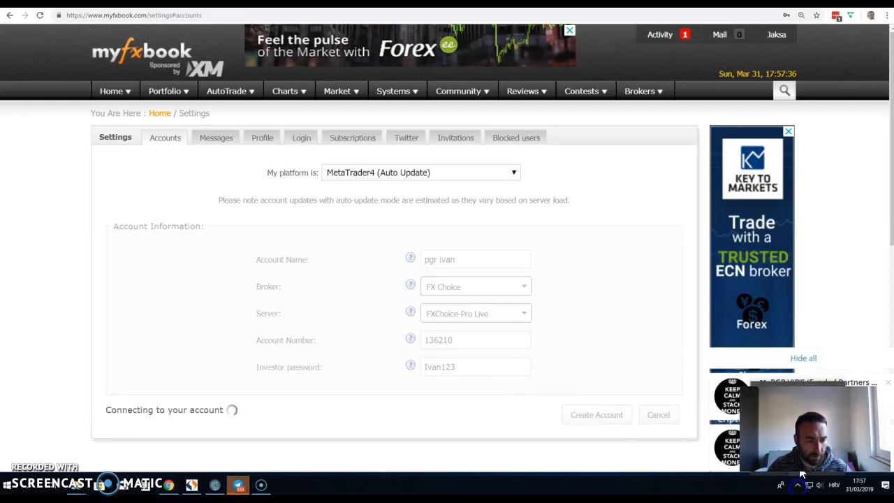
left_click(847, 361)
left_click(796, 488)
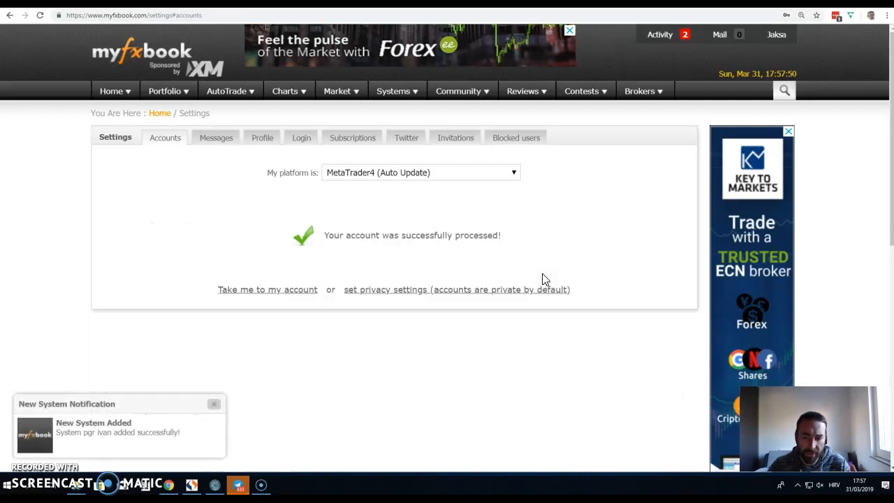
left_click(213, 402)
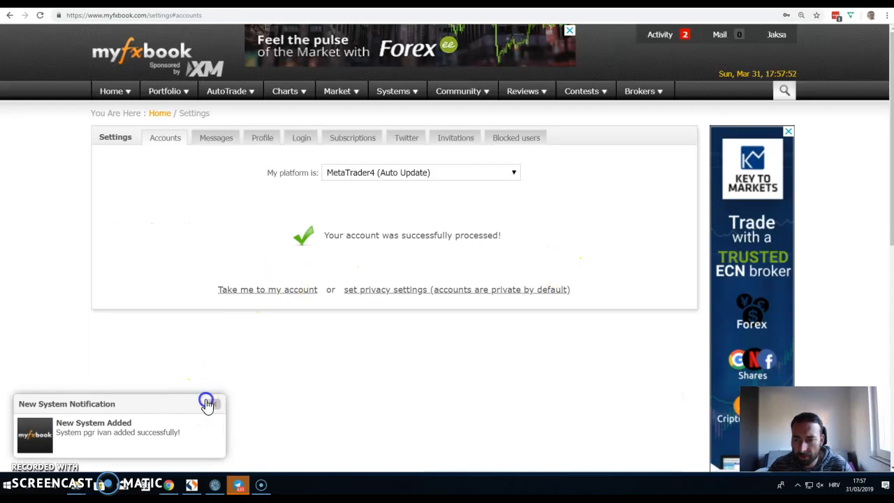
Step: View the new account's verified portfolio page, then open the Accounts settings list
left_click(284, 289)
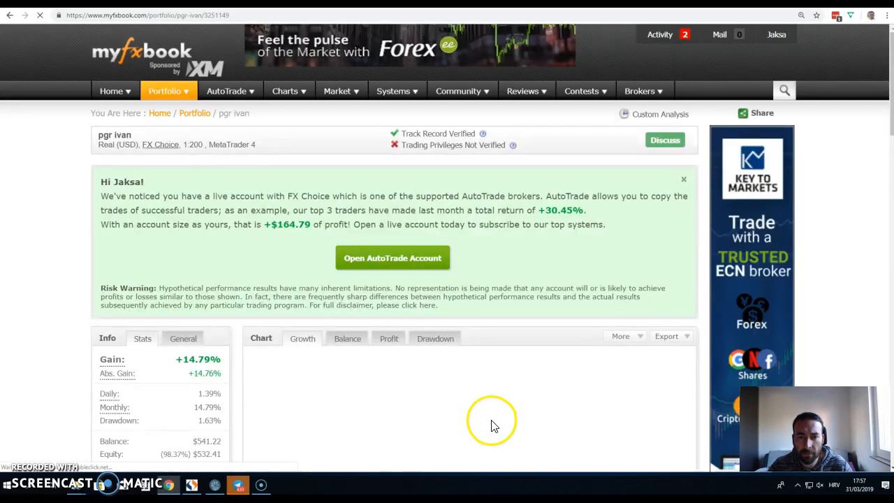
left_click(684, 181)
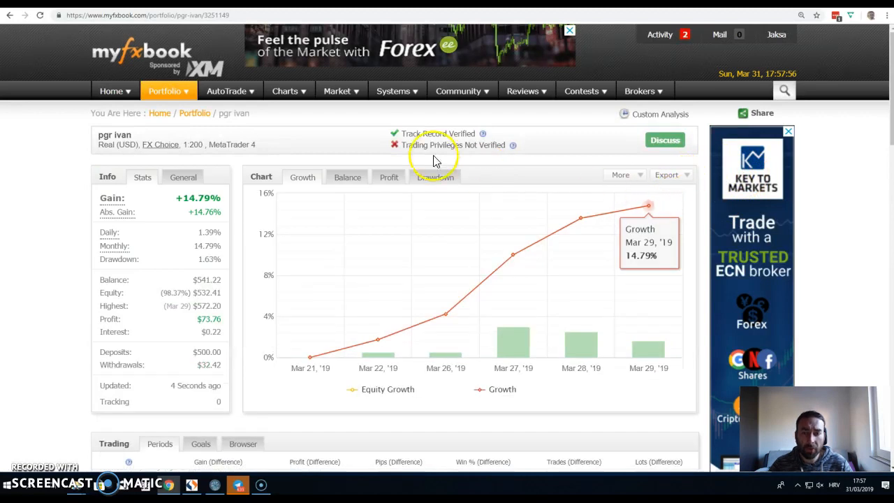
left_click(477, 131)
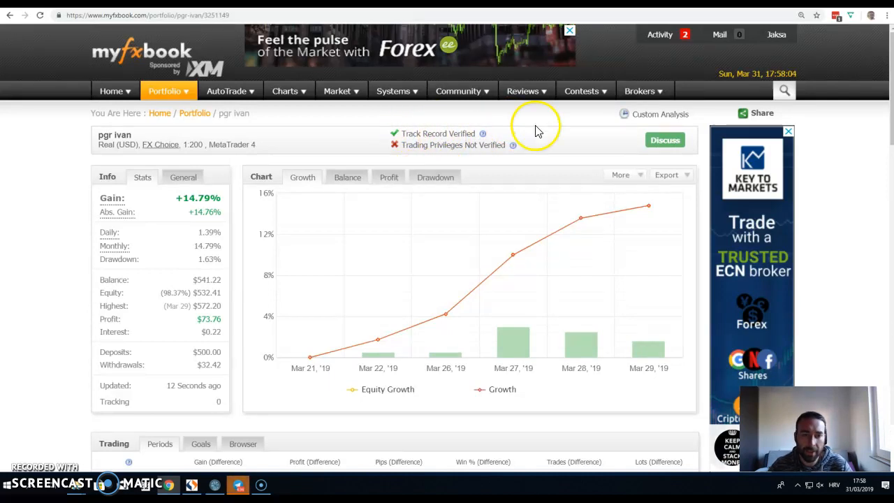
mouse_move(186, 92)
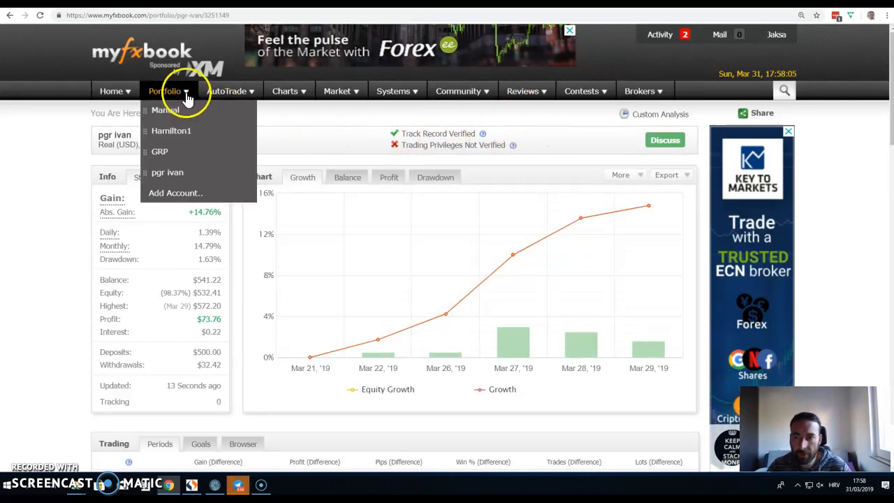
left_click(188, 194)
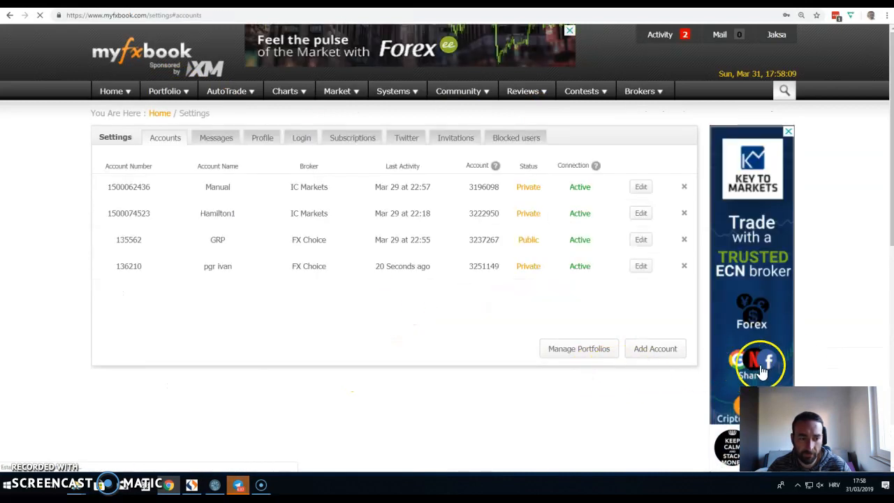
Step: Copy the authorization password from the pgr ivan account's edit form, then go to FXChoice
left_click(641, 269)
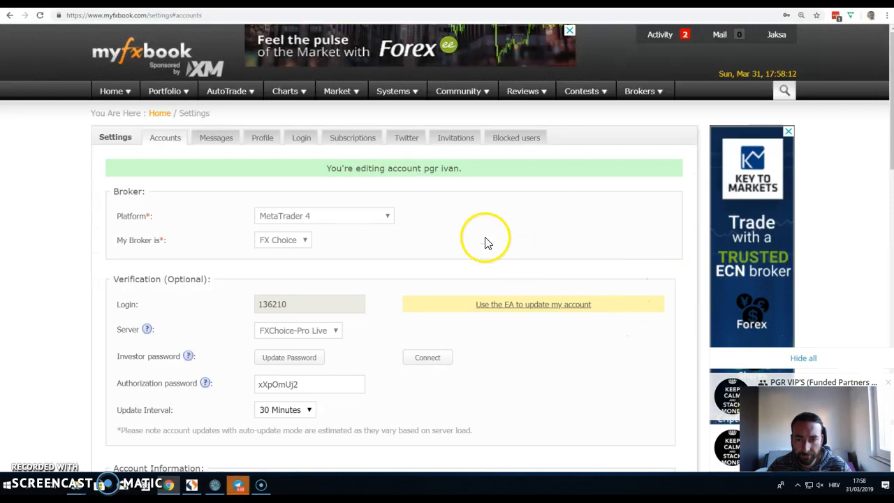
scroll(467, 234, "down", 1)
scroll(356, 237, "down", 1)
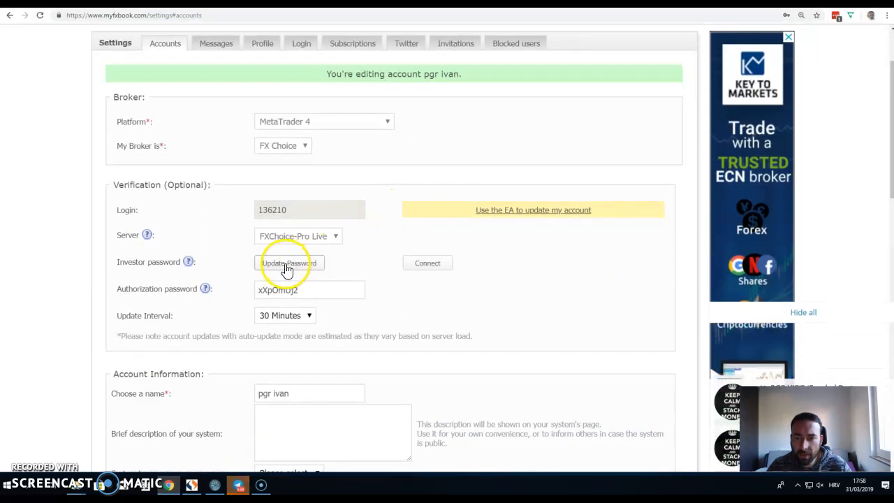
scroll(286, 269, "down", 1)
mouse_move(205, 242)
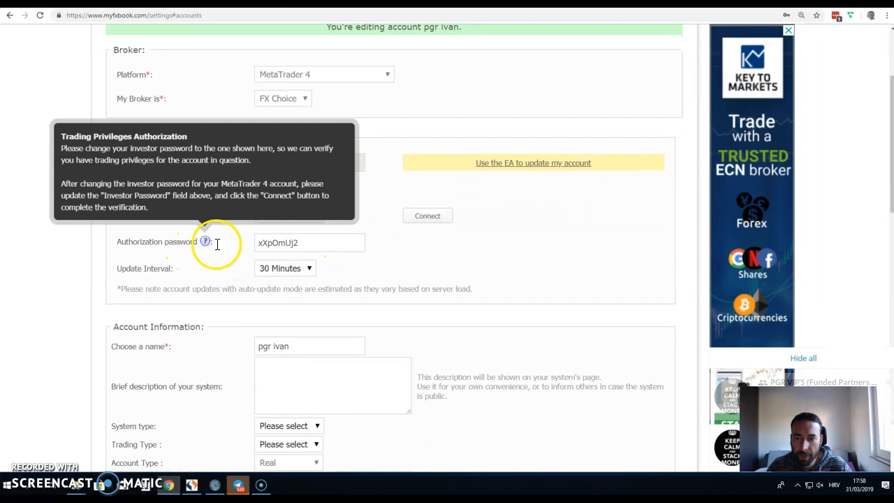
left_click_drag(315, 245, 258, 242)
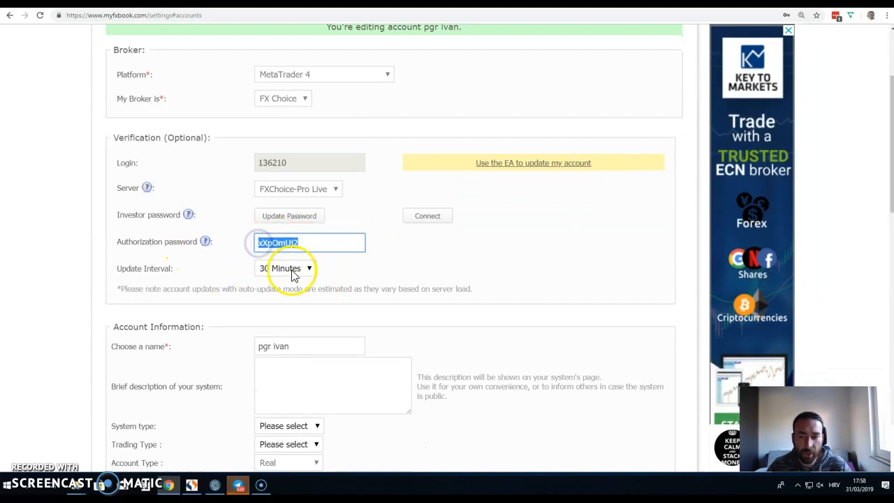
right_click(287, 243)
left_click(300, 255)
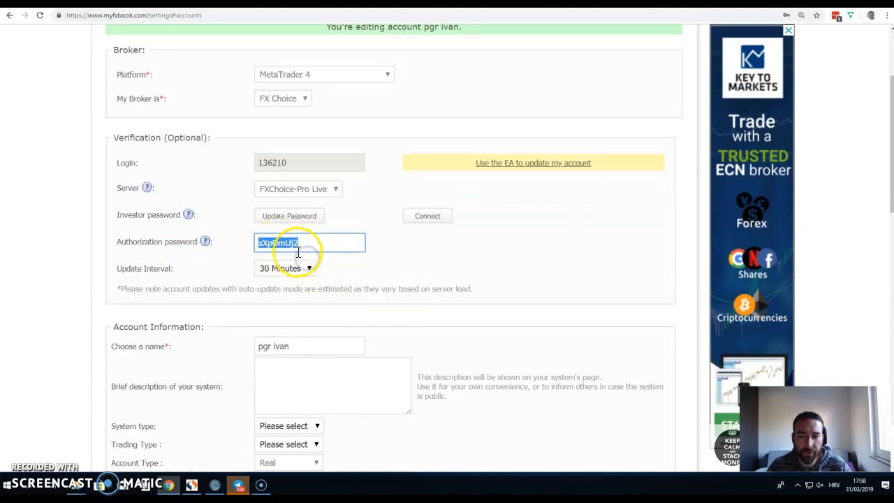
key("ctrl+Tab")
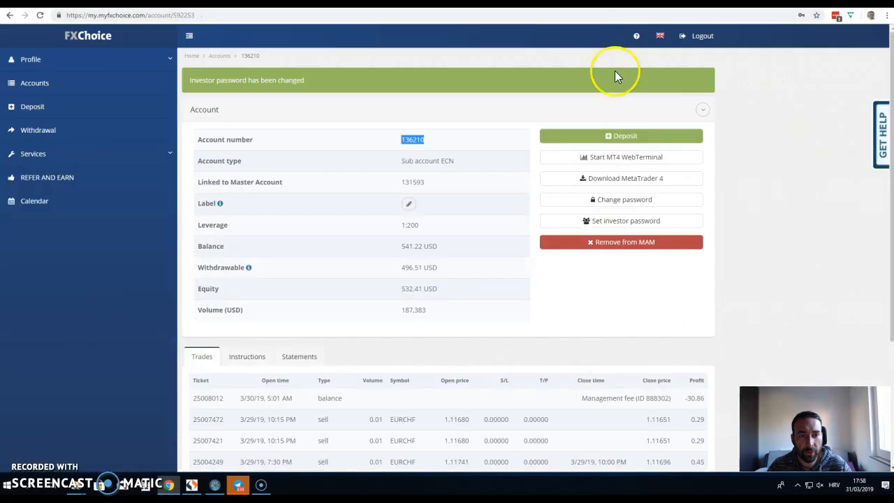
Step: Set the FXChoice investor password to the copied authorization password, declining LastPass's update
left_click(618, 229)
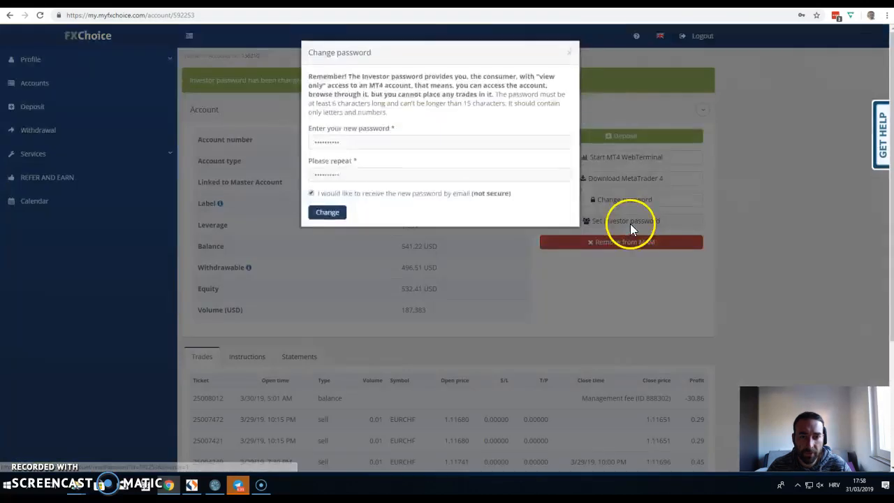
left_click_drag(379, 140, 283, 145)
key("ctrl+v")
left_click(356, 172)
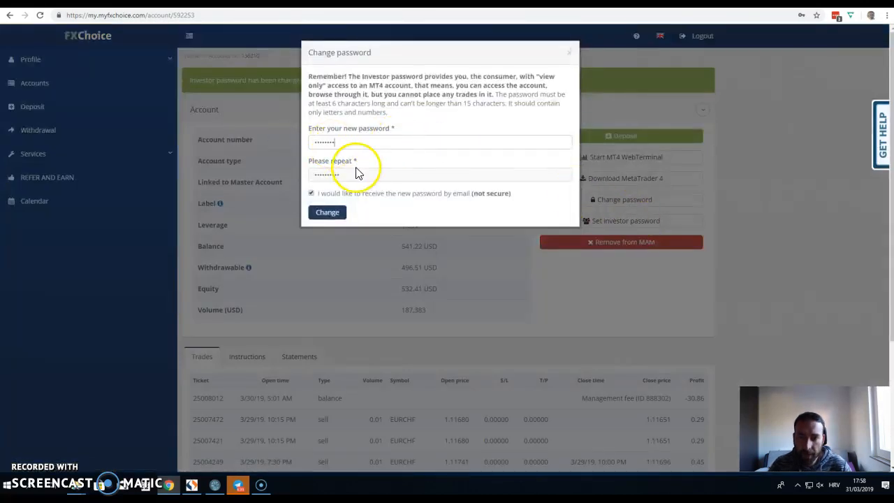
key("ctrl+v")
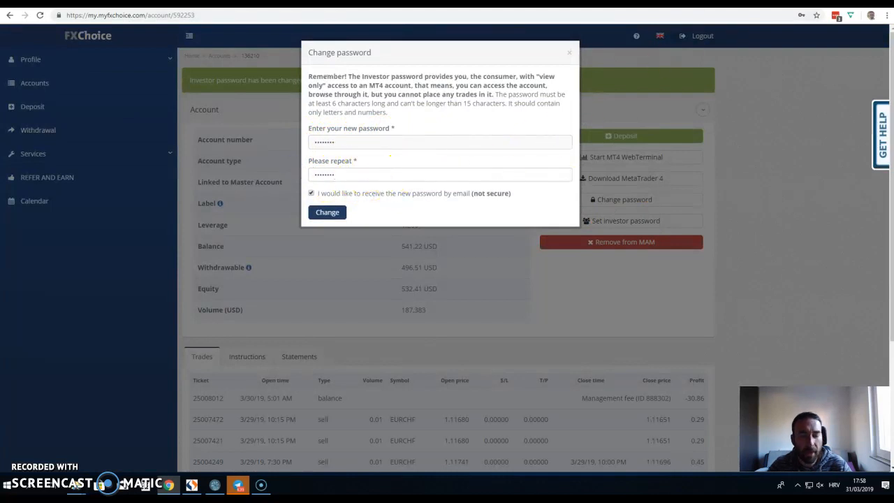
left_click(327, 212)
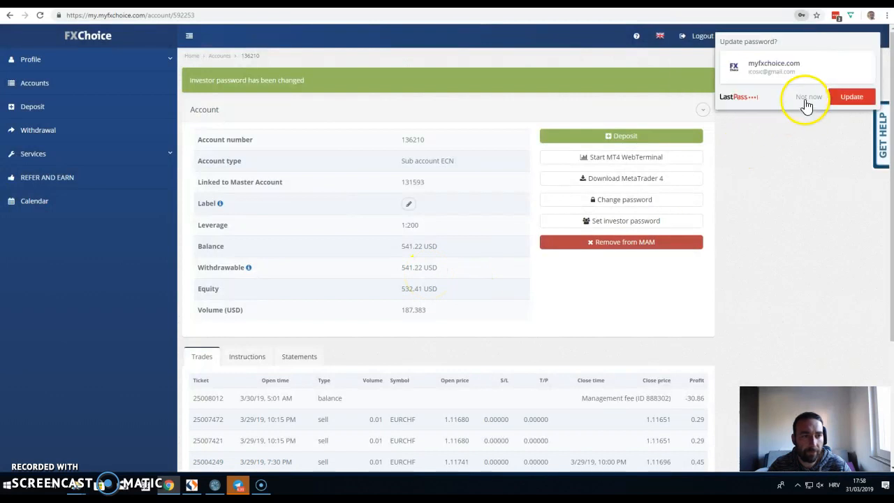
left_click(807, 99)
key("ctrl+Tab")
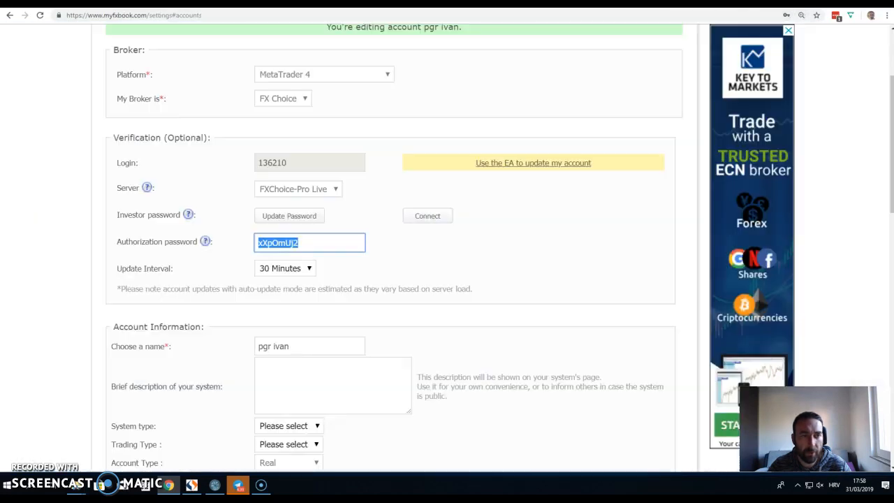
left_click(287, 239)
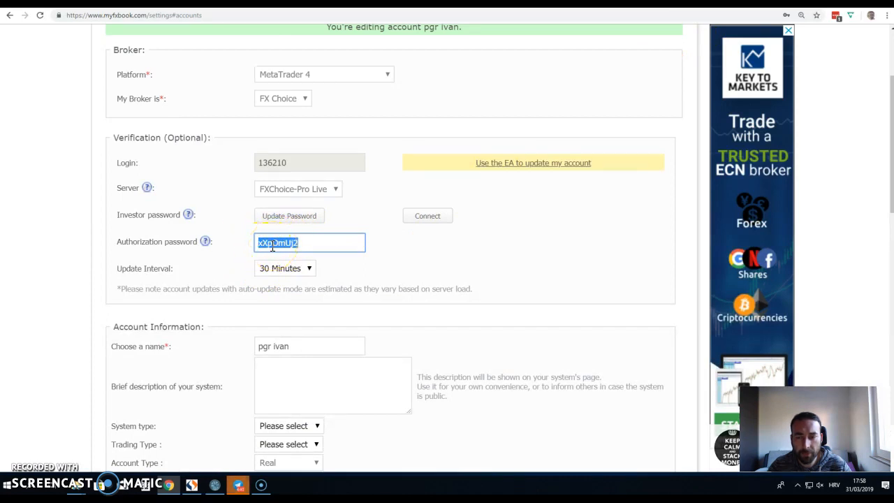
left_click(454, 3)
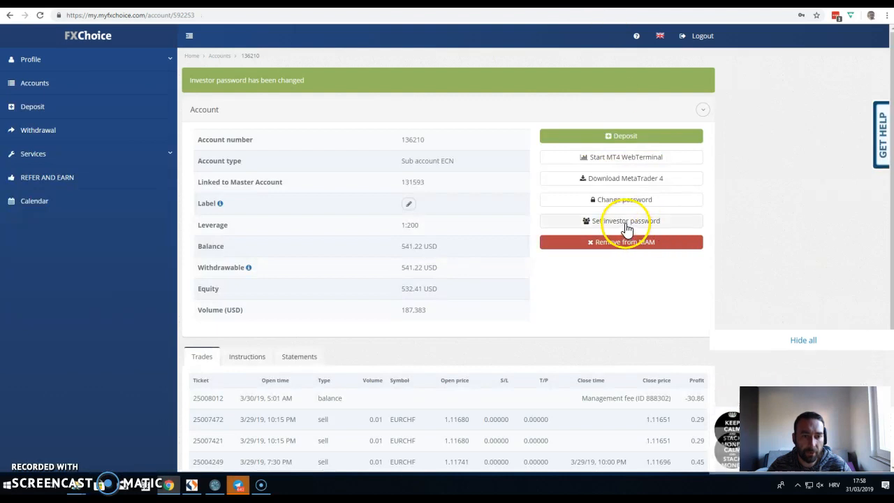
left_click(797, 356)
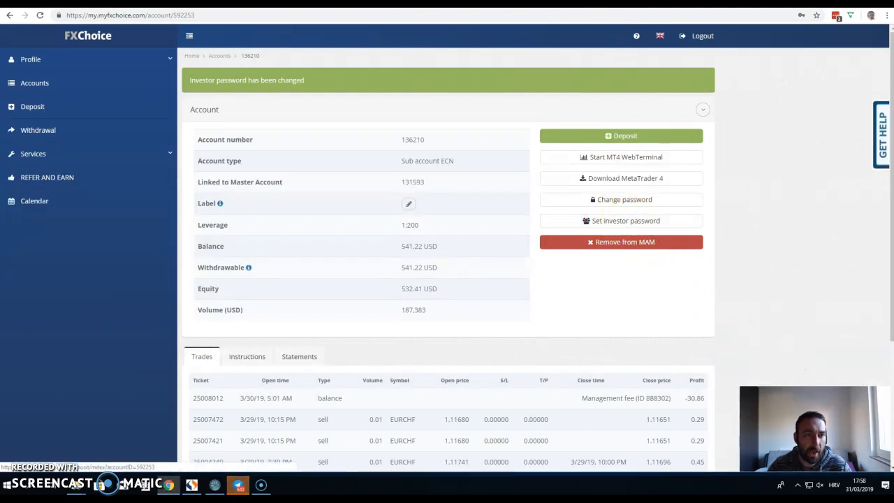
left_click(593, 3)
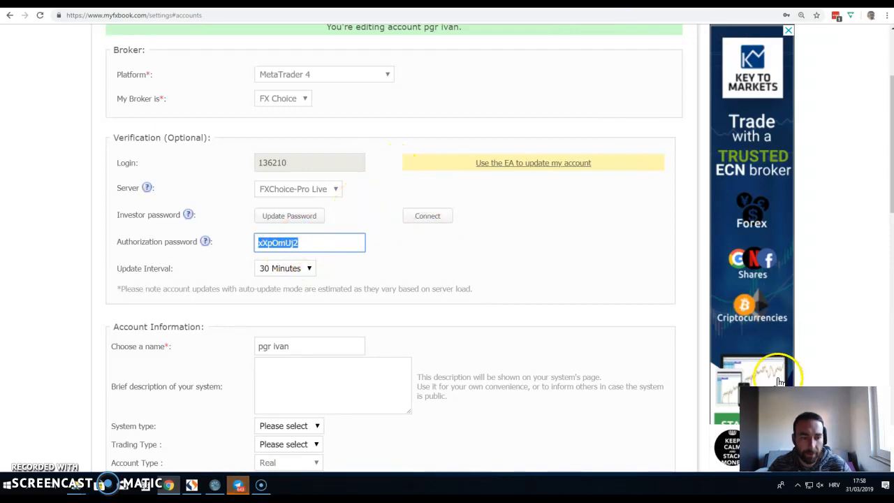
Step: Paste the new investor password into Myfxbook's Update Password field, save it, and connect
left_click(309, 220)
right_click(335, 155)
left_click(351, 229)
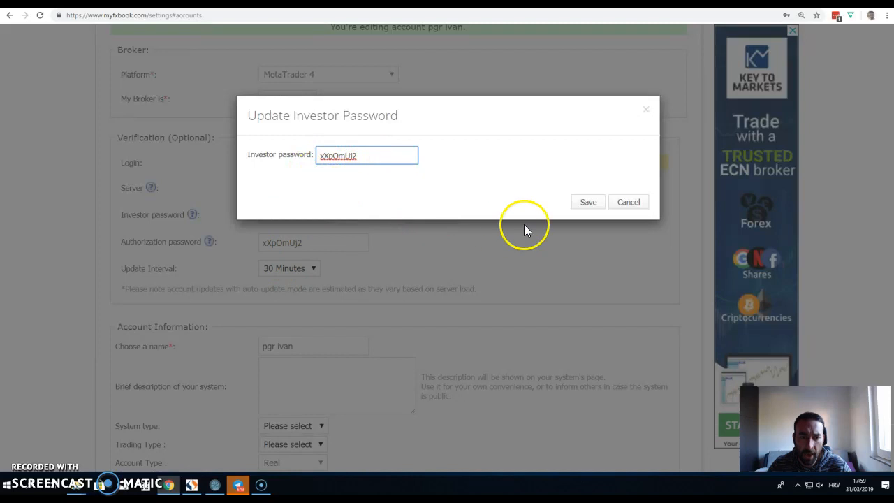
left_click(587, 203)
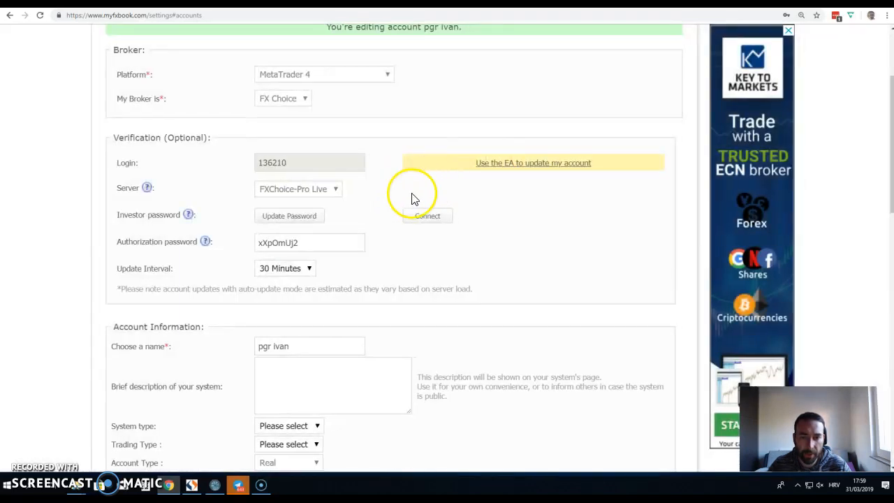
left_click(425, 218)
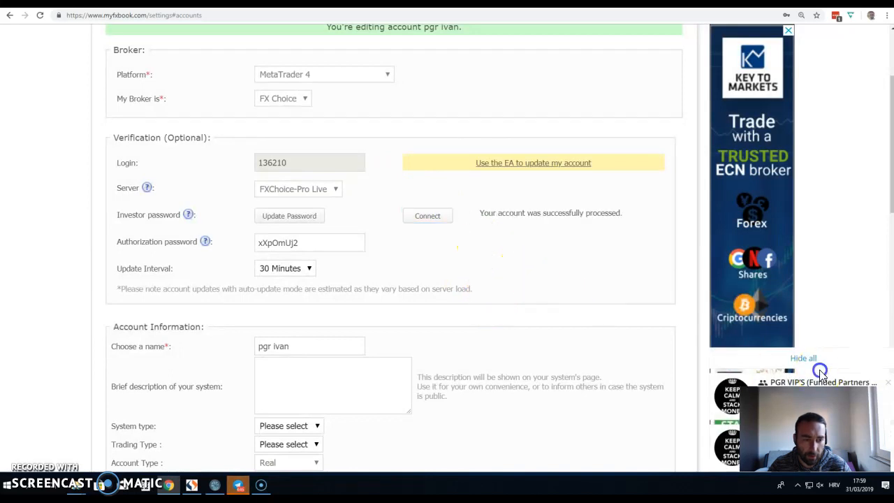
left_click(802, 305)
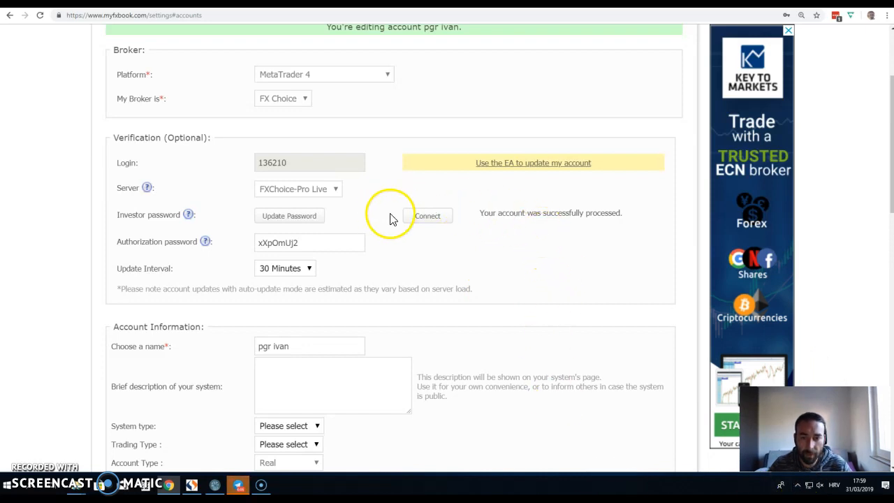
scroll(389, 219, "up", 3)
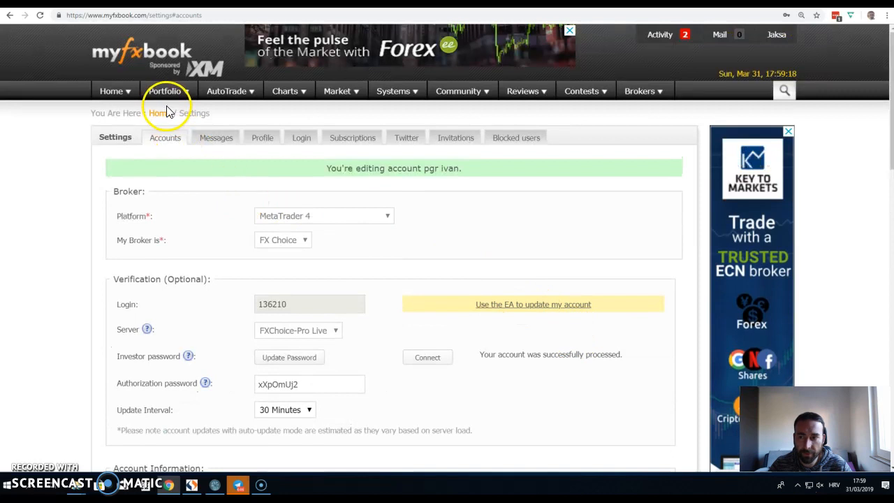
Step: Open the pgr ivan portfolio and check Track Record and Trading Privileges Verified, +14.79% gain
mouse_move(170, 91)
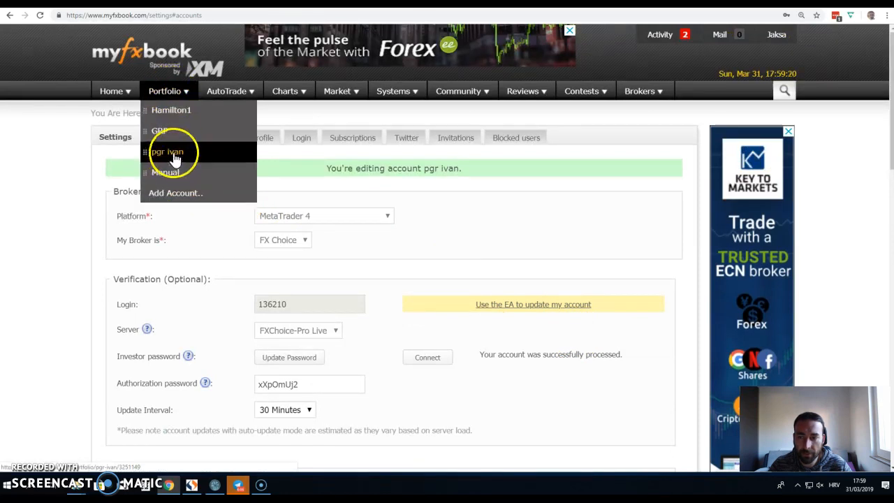
left_click(168, 192)
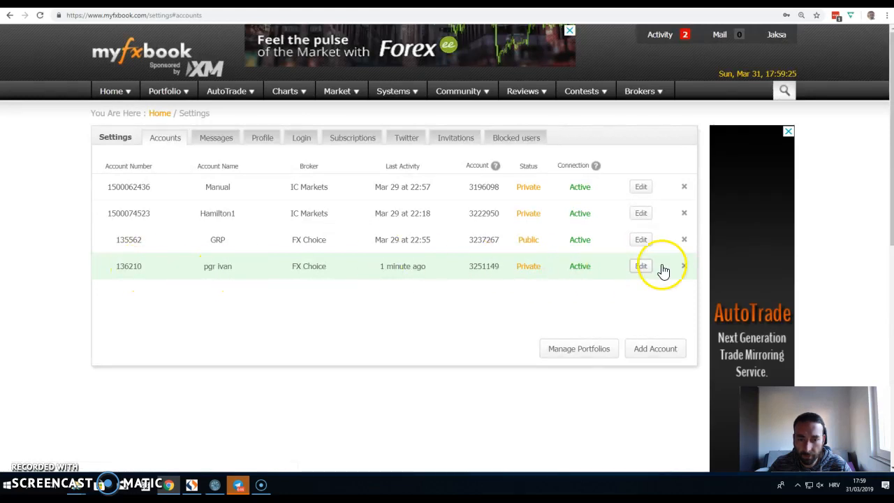
mouse_move(170, 90)
left_click(169, 151)
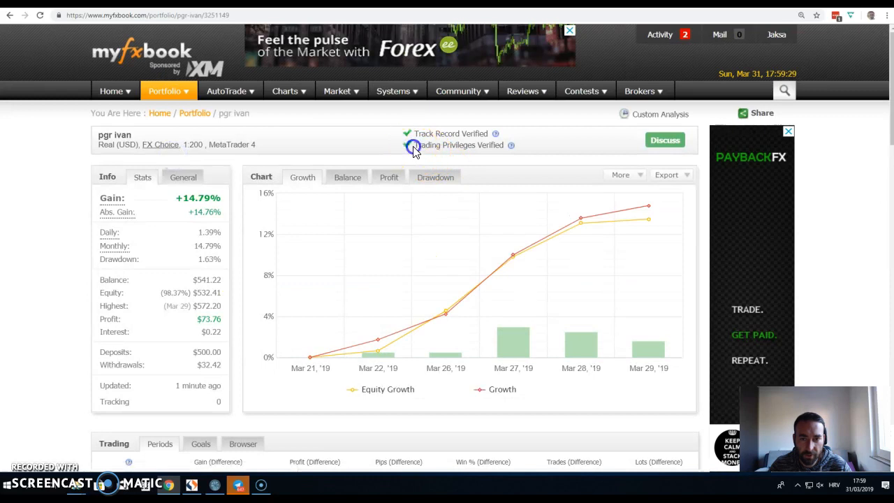
left_click_drag(413, 146, 481, 147)
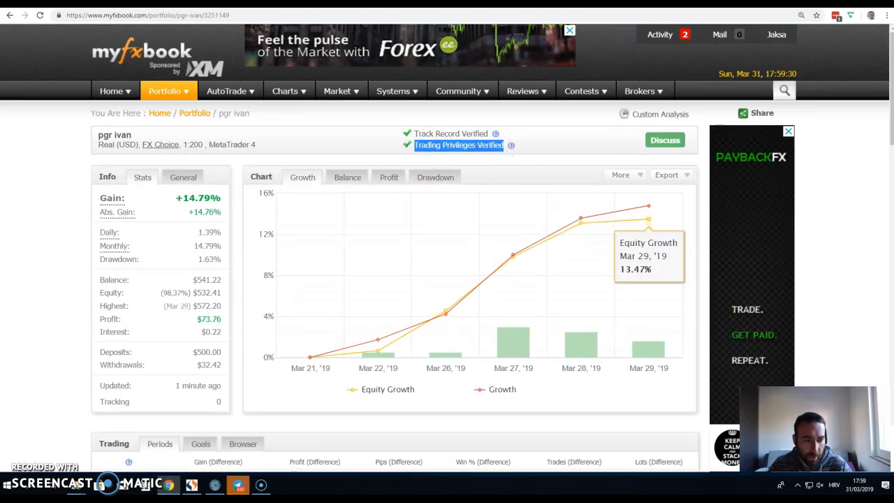
left_click(805, 363)
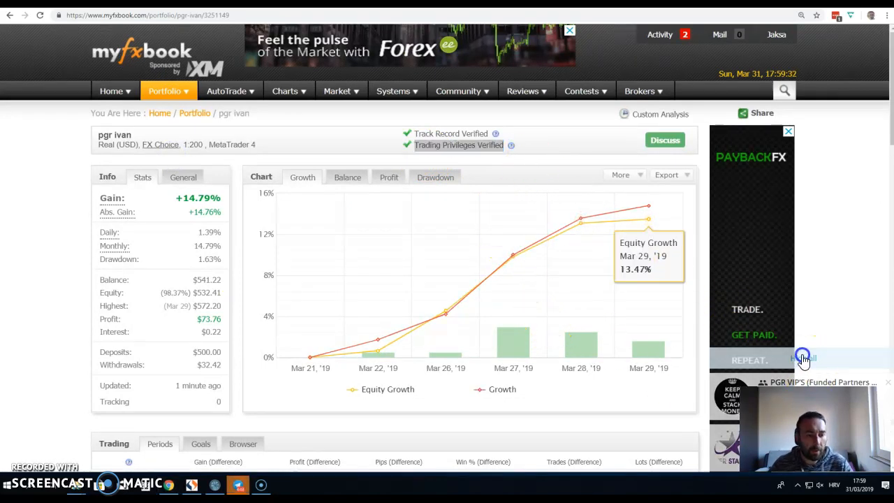
left_click(526, 147)
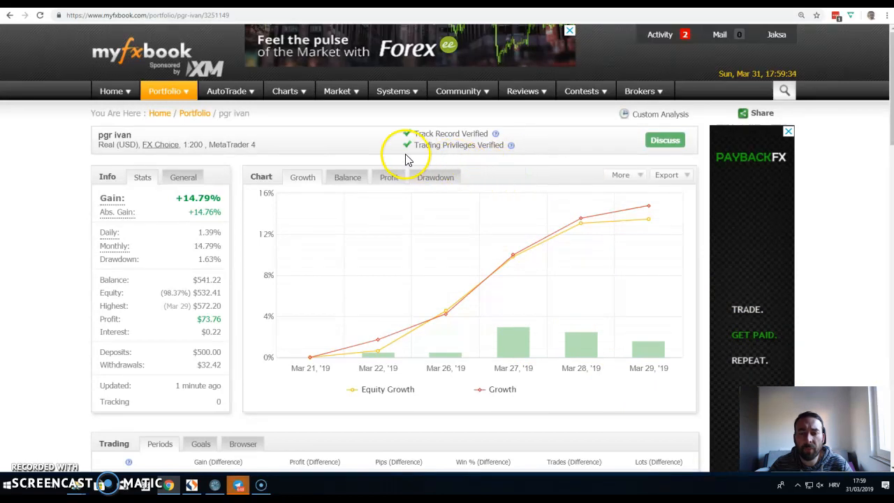